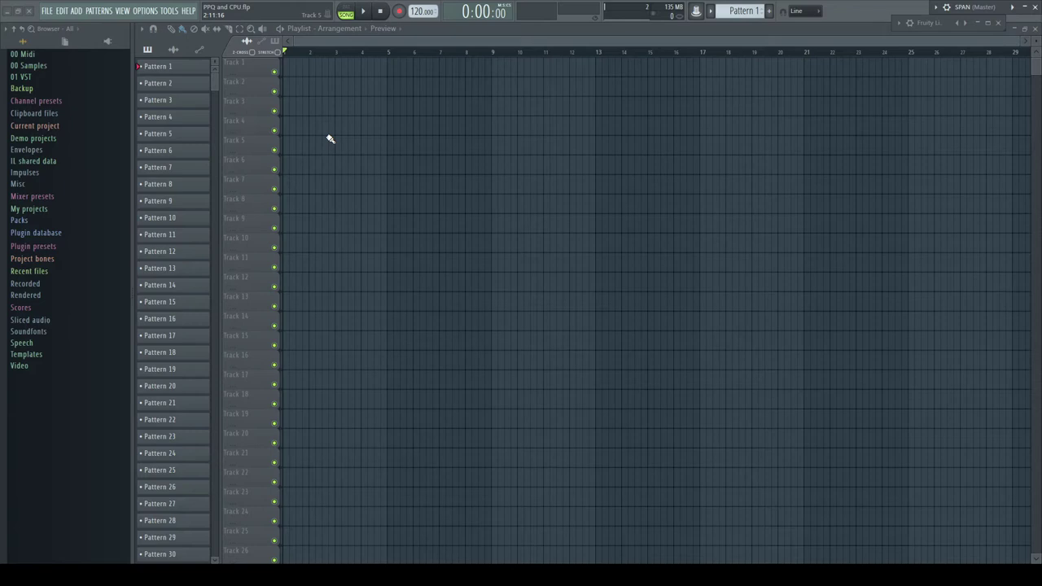
Open Project general settings and check the Timebase (PPQ) list showing 96
left_click(151, 12)
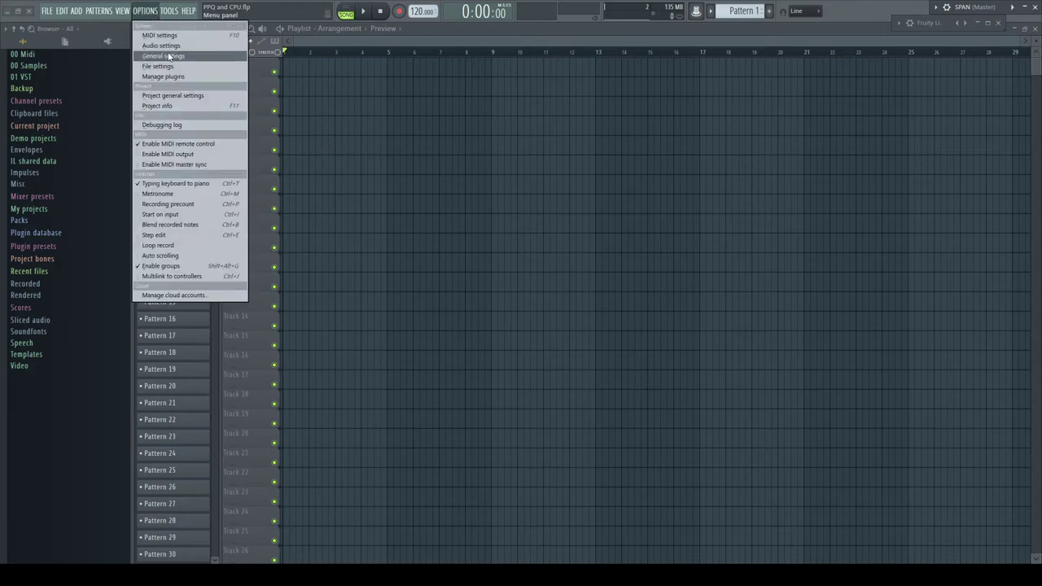
left_click(173, 95)
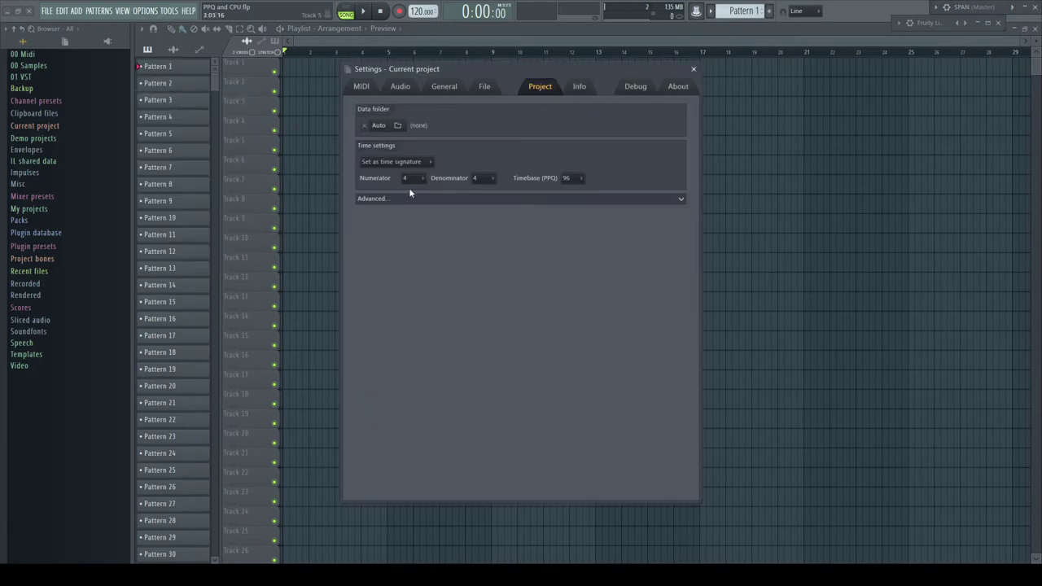
left_click(578, 179)
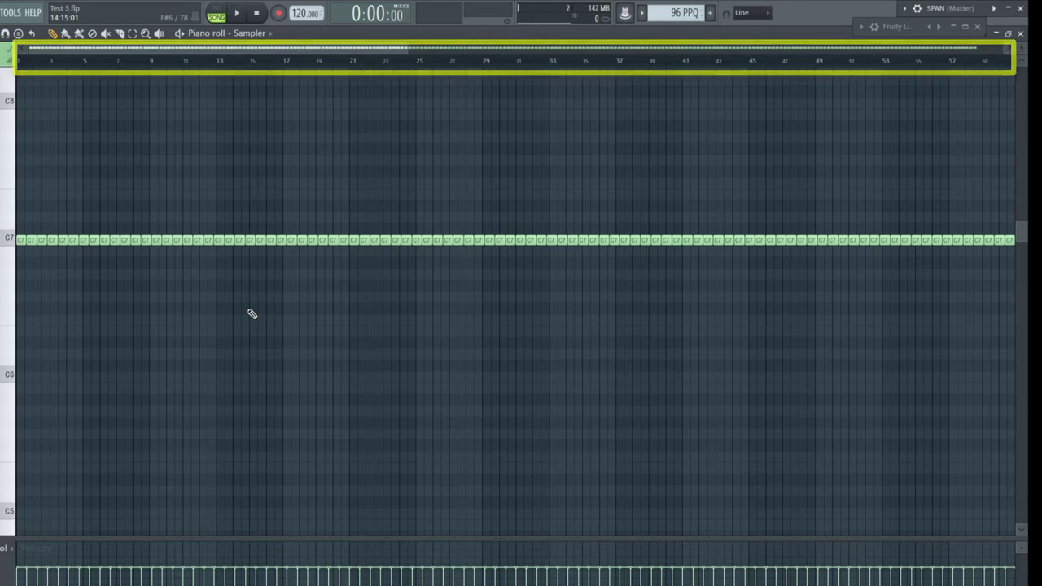
Confirm the Timebase (PPQ) reads 96 in project settings, then close the Settings dialog
left_click(2, 12)
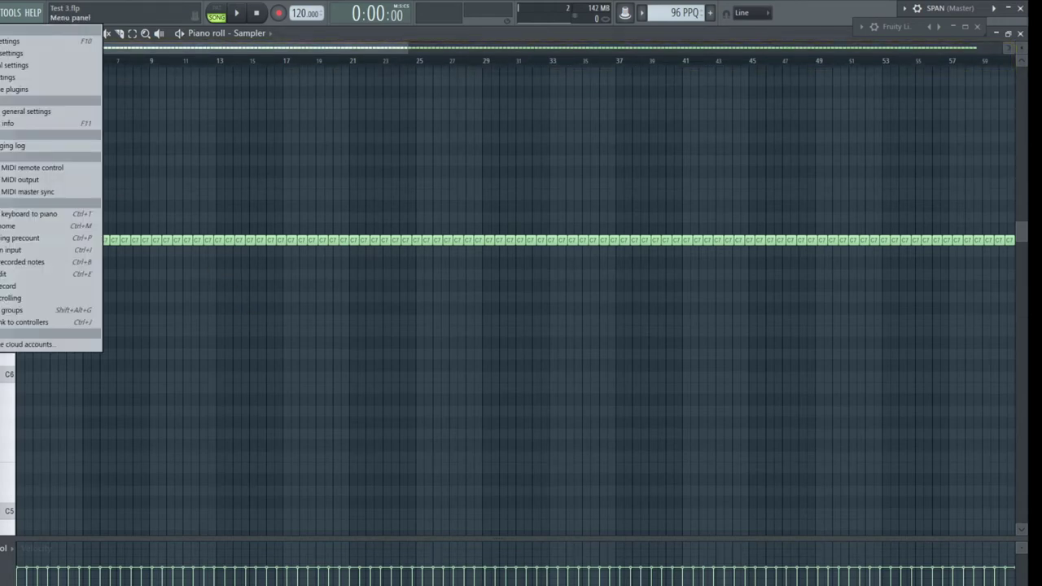
left_click(24, 110)
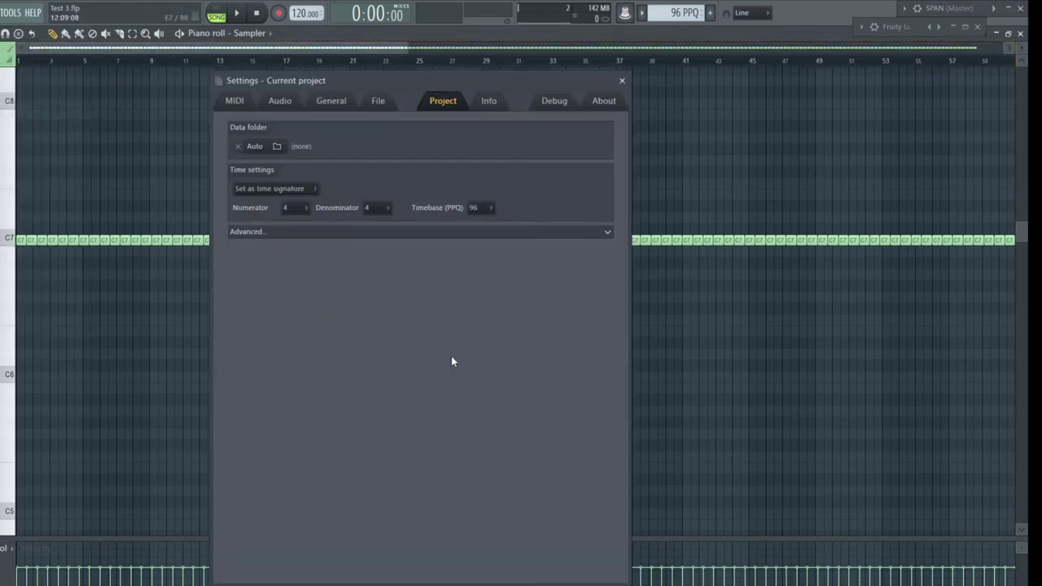
left_click(622, 79)
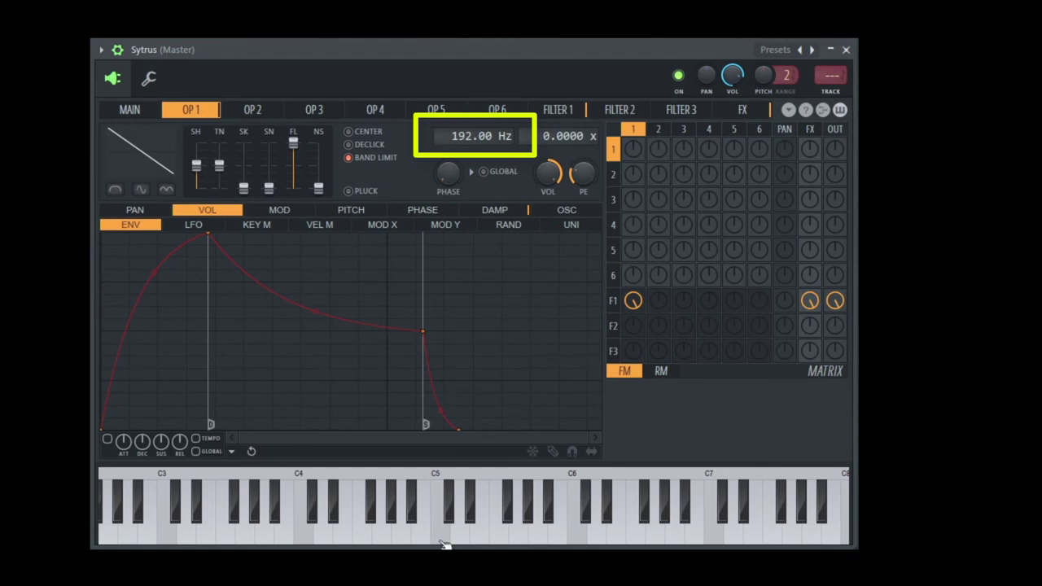
Play C5 on Sytrus's keyboard to hear the 192 Hz operator
left_click(442, 542)
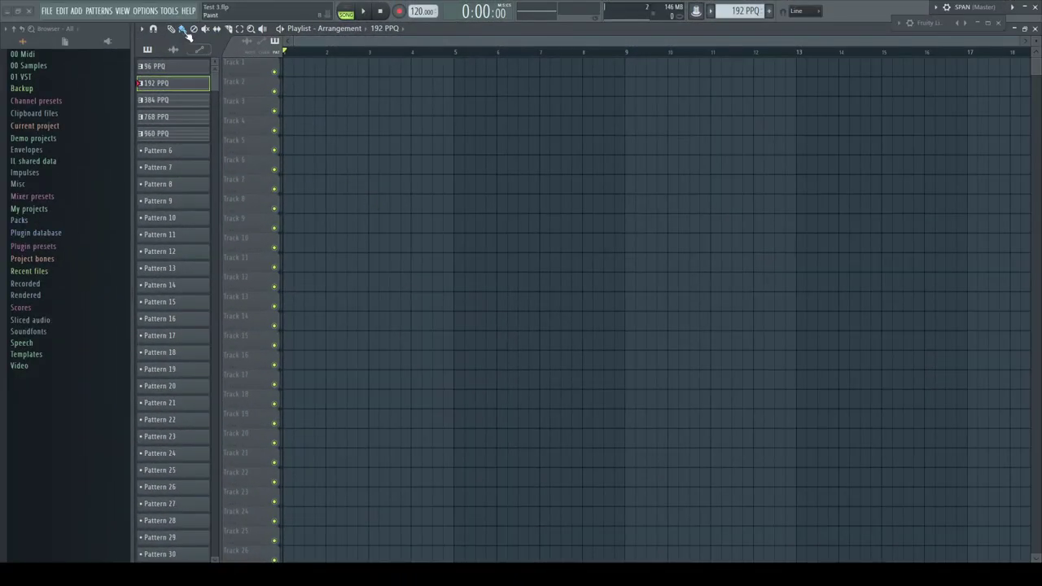
Change Timebase (PPQ) from 96 to 192, then play C5 on Sytrus, now sounding at 384 Hz
left_click(145, 11)
left_click(178, 96)
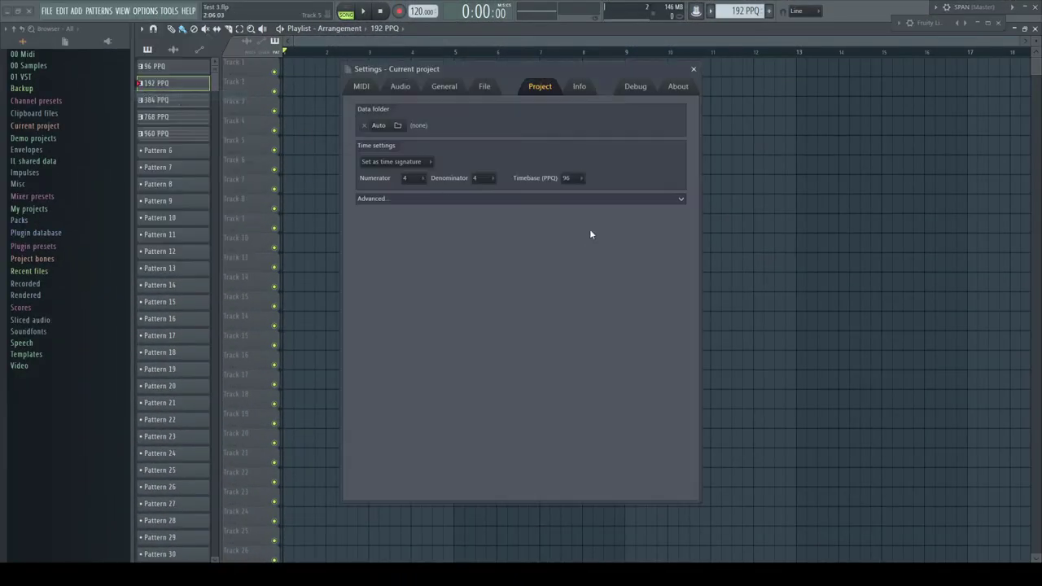
left_click(579, 179)
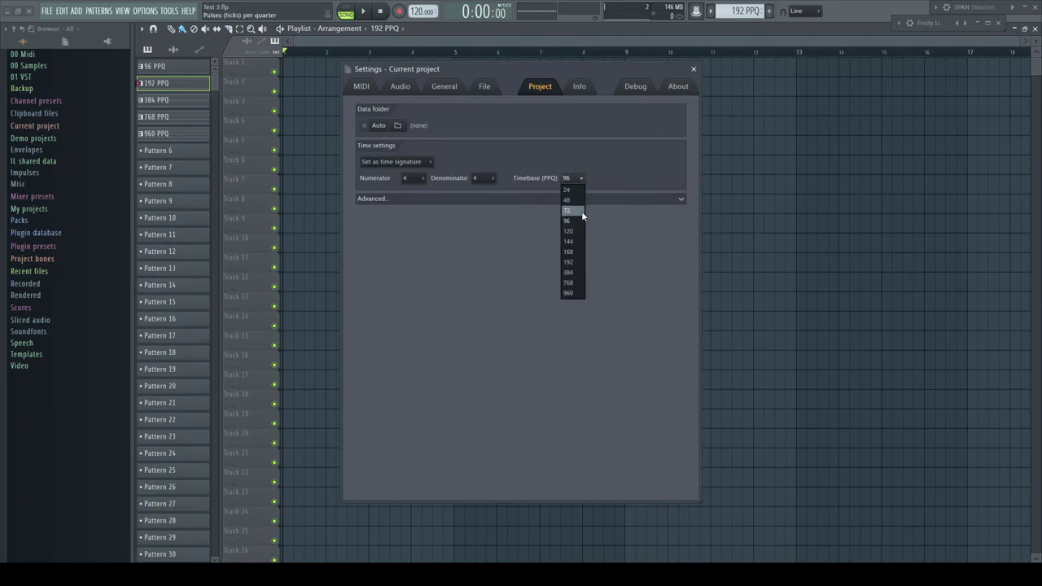
left_click(572, 262)
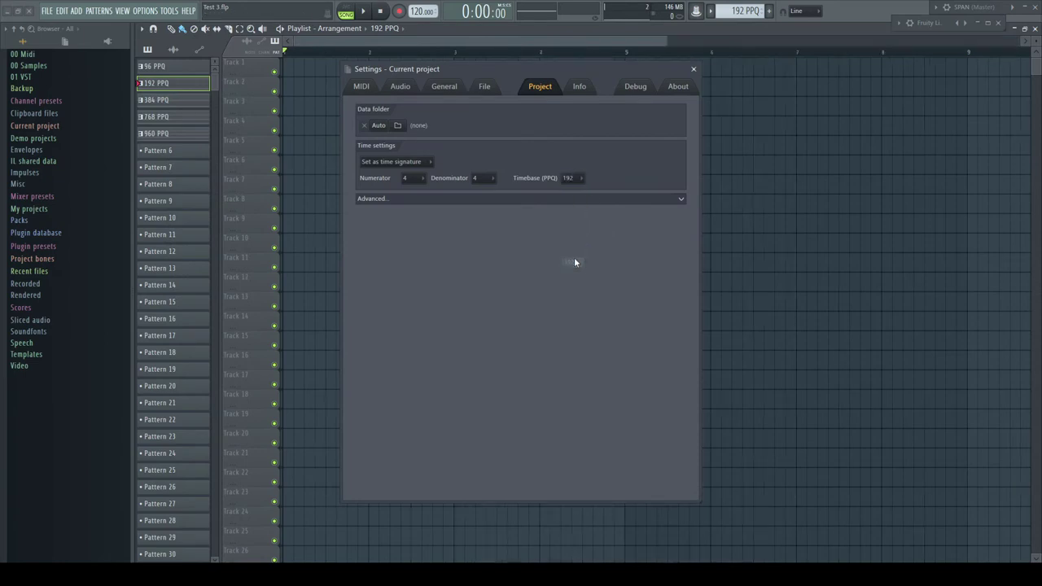
left_click(692, 70)
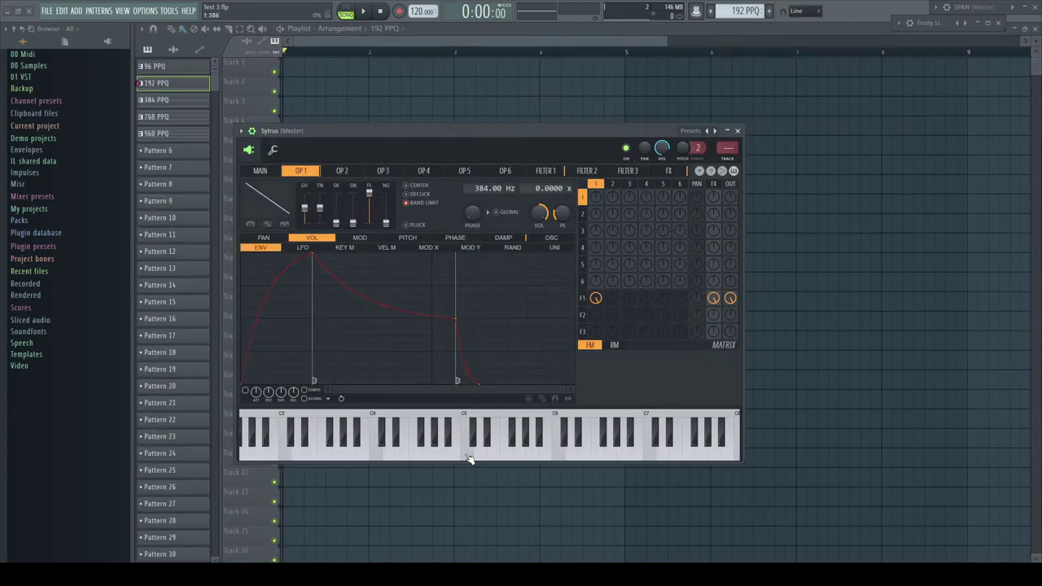
left_click(469, 458)
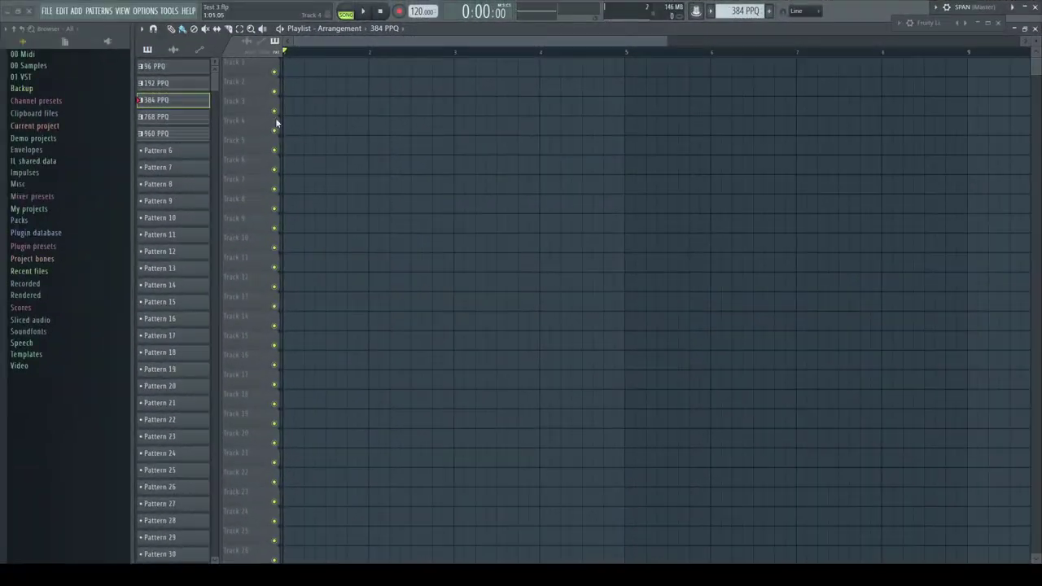
Set the timebase to 384 PPQ and inspect the D6 note row in the piano roll
left_click(146, 10)
left_click(173, 95)
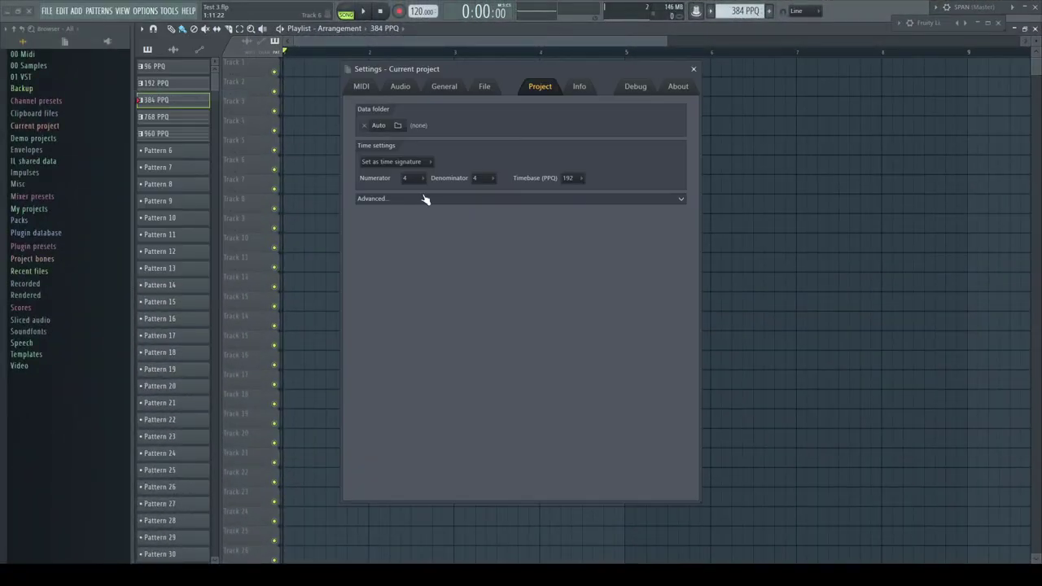
left_click(578, 178)
left_click(583, 271)
left_click(693, 69)
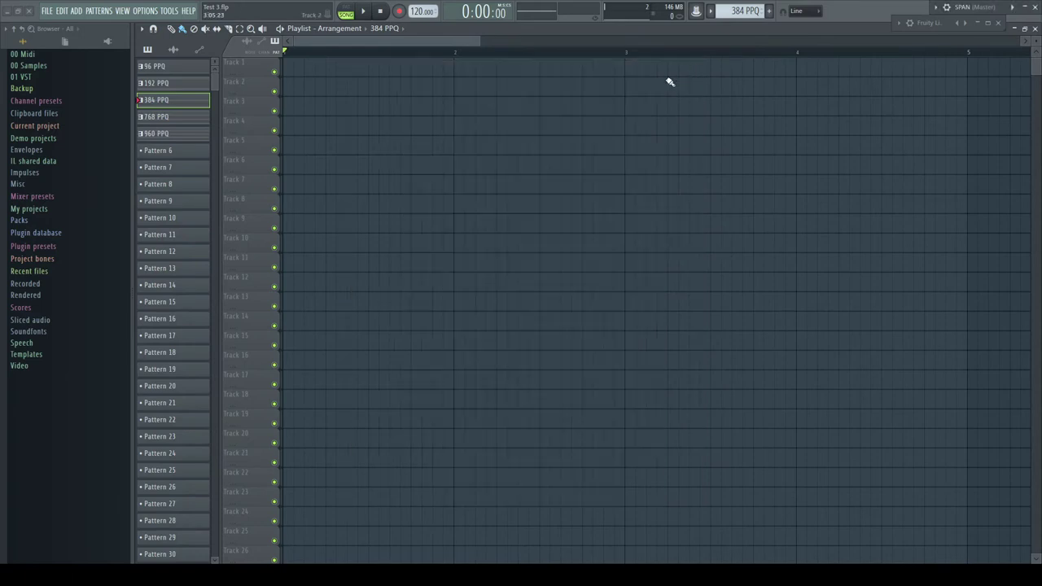
key("F7")
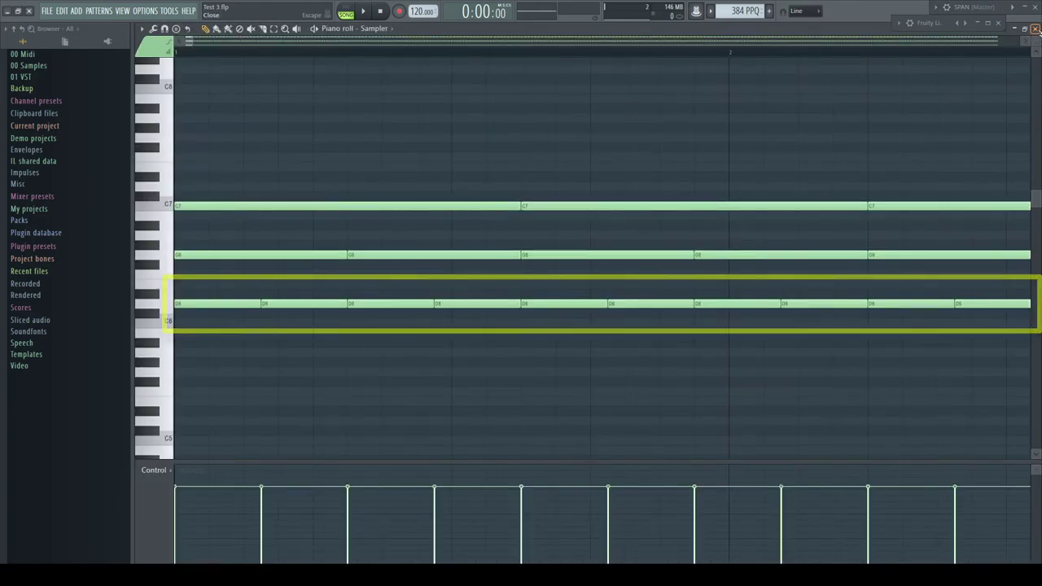
left_click(1034, 29)
Select the 768 PPQ pattern, set the timebase to 768 and view its A5 notes
left_click(184, 118)
left_click(153, 11)
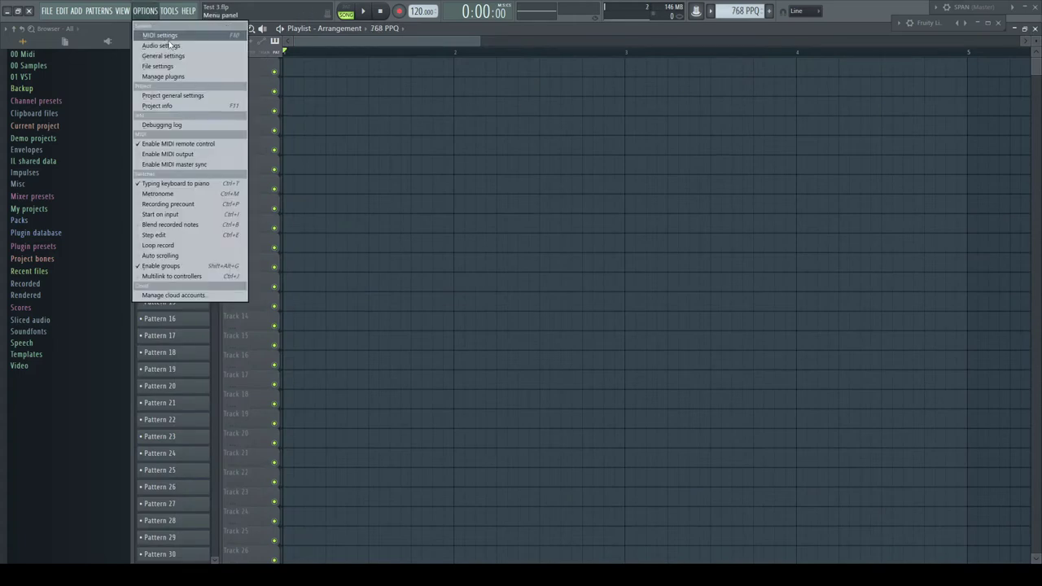
left_click(171, 97)
left_click(578, 178)
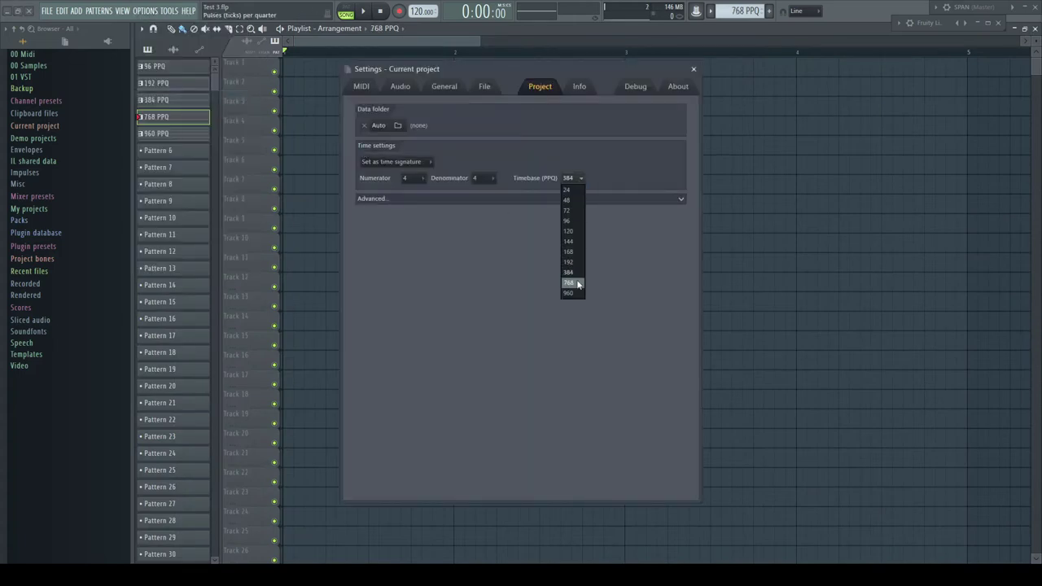
left_click(568, 283)
left_click(692, 70)
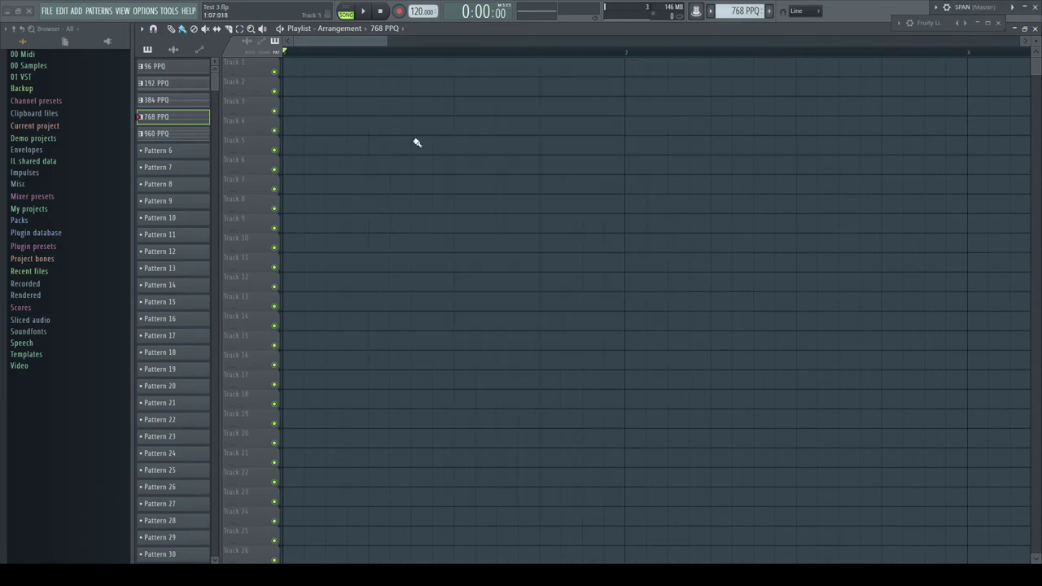
key("F7")
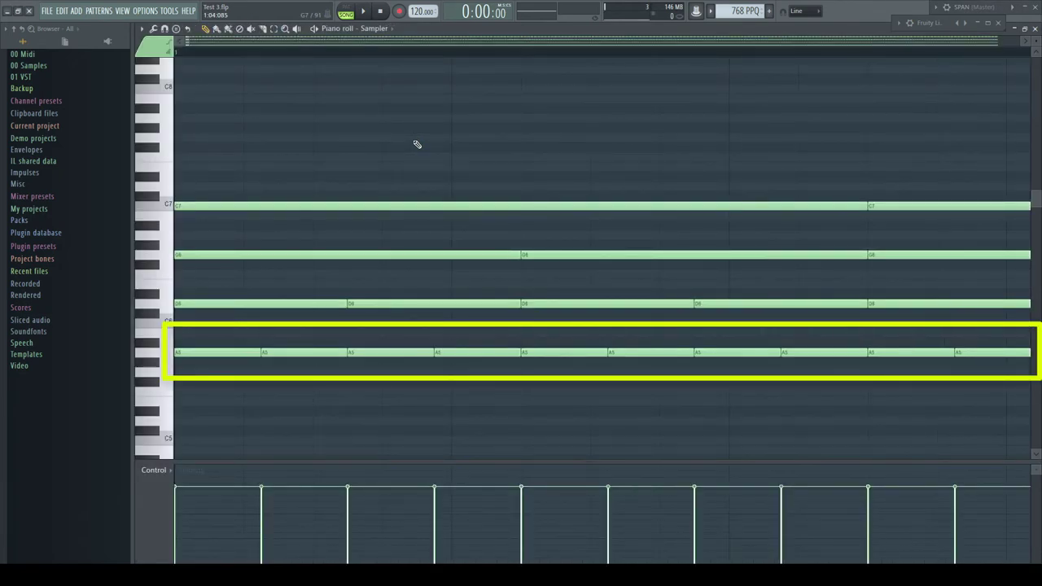
key("F5")
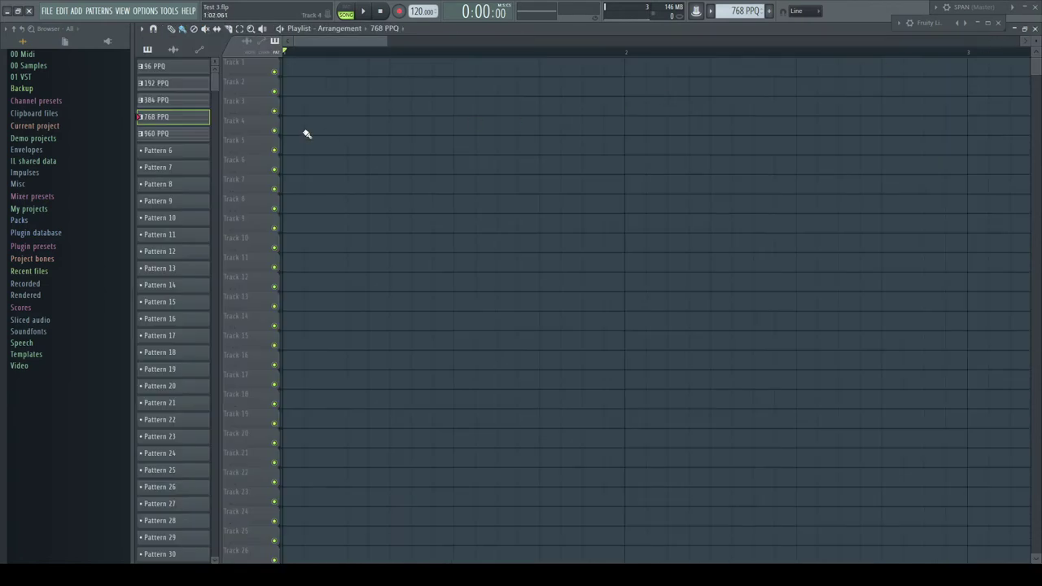
Select the 960 PPQ pattern, set the timebase to 960 and view its E5 notes
left_click(195, 136)
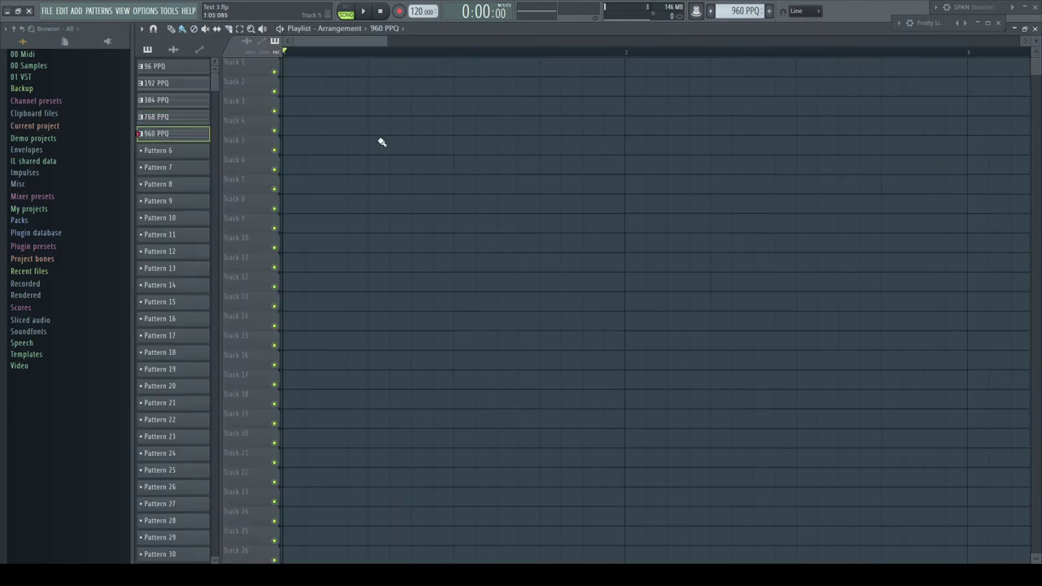
left_click(145, 10)
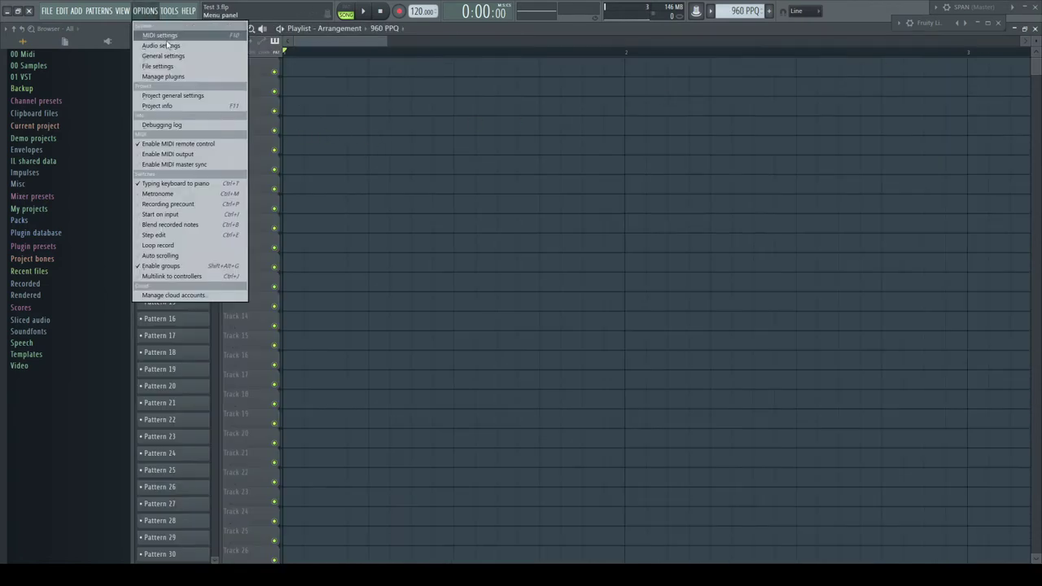
left_click(183, 93)
left_click(572, 178)
left_click(580, 285)
left_click(694, 69)
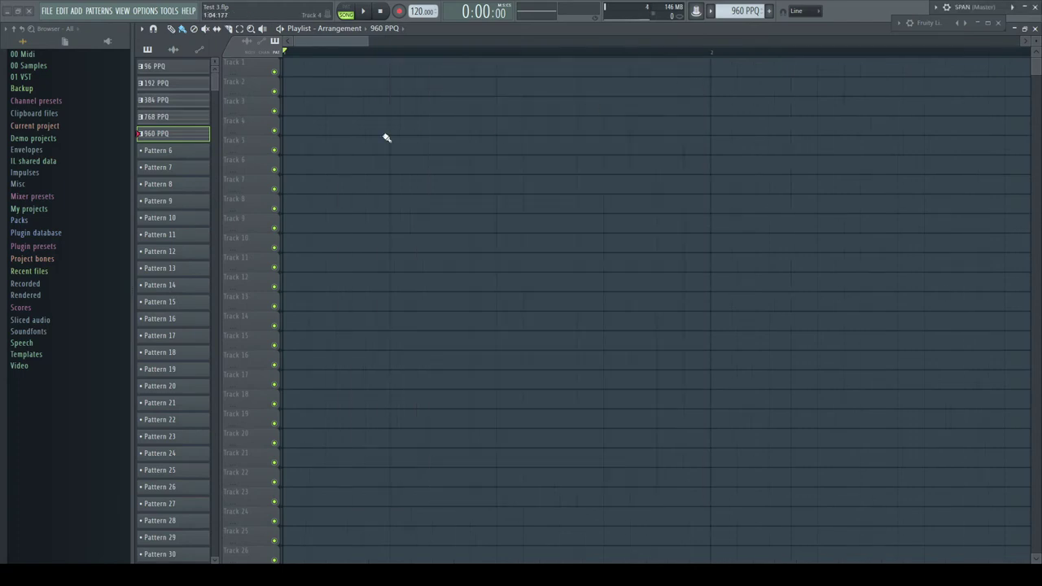
key("F7")
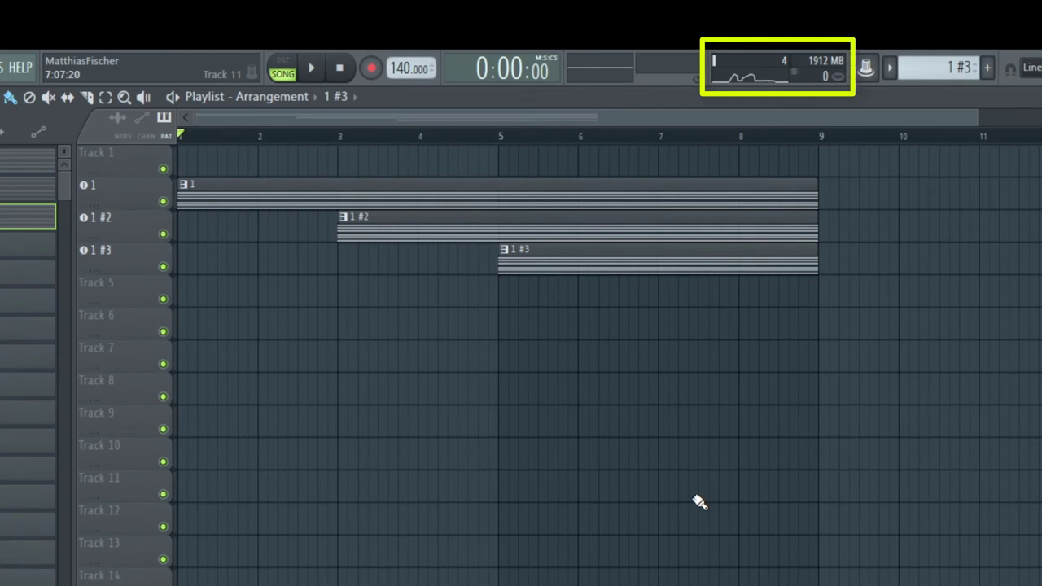
key("space")
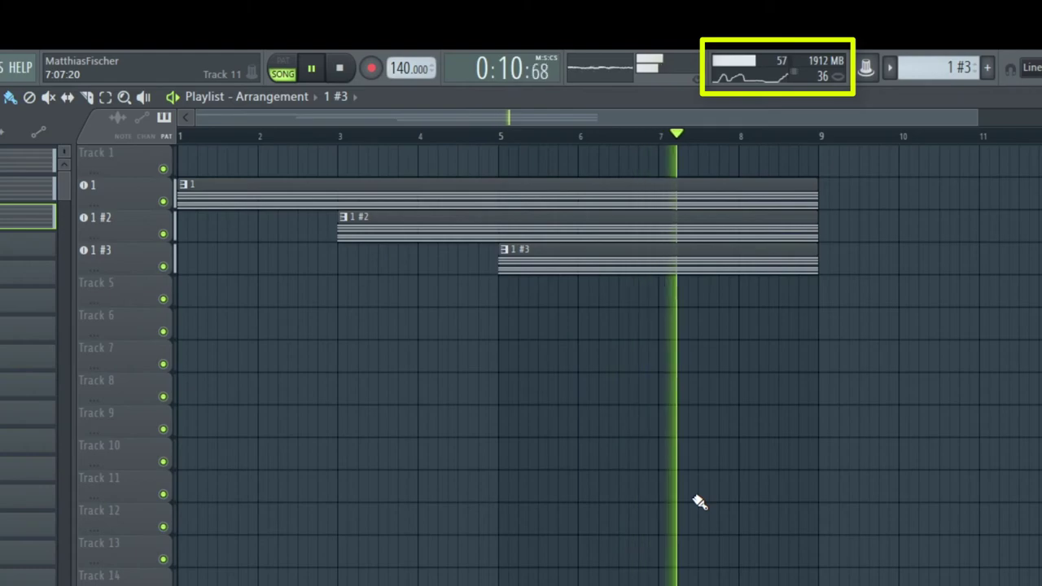
key("space")
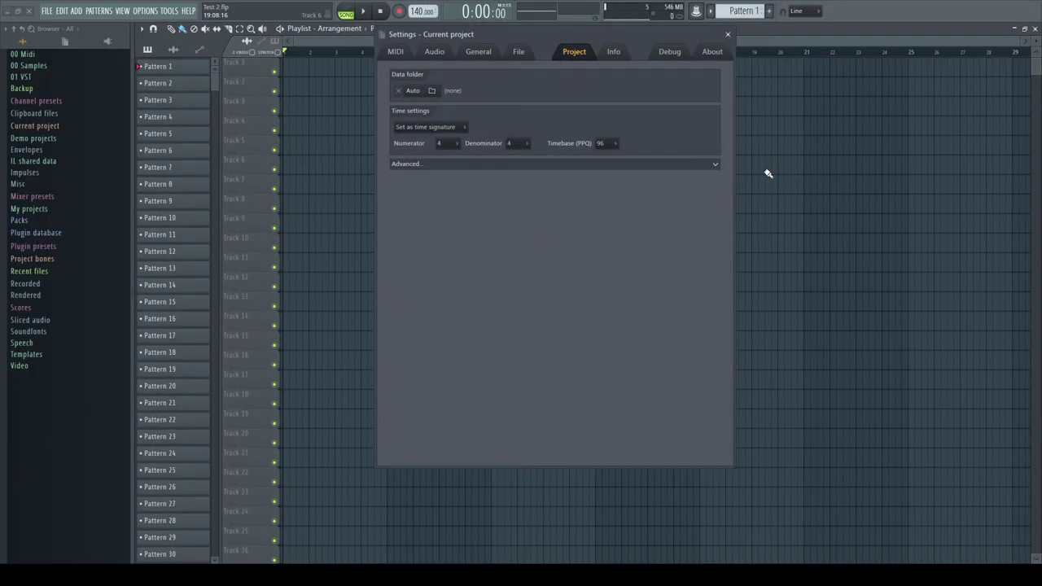
Step the timebase through 192 and 384 PPQ, then lower it to 768 PPQ, accepting the warning
left_click(613, 142)
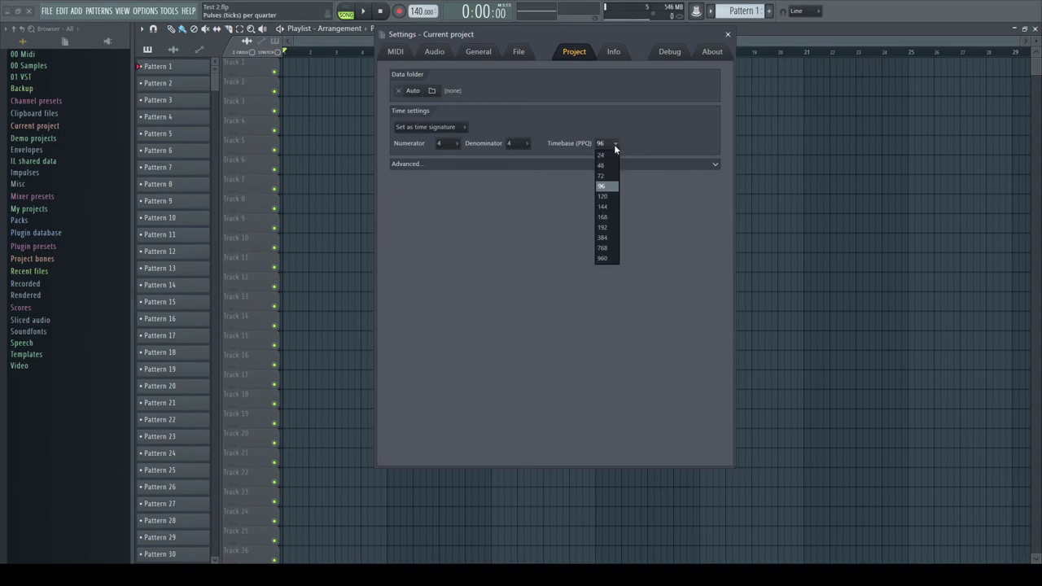
left_click(604, 228)
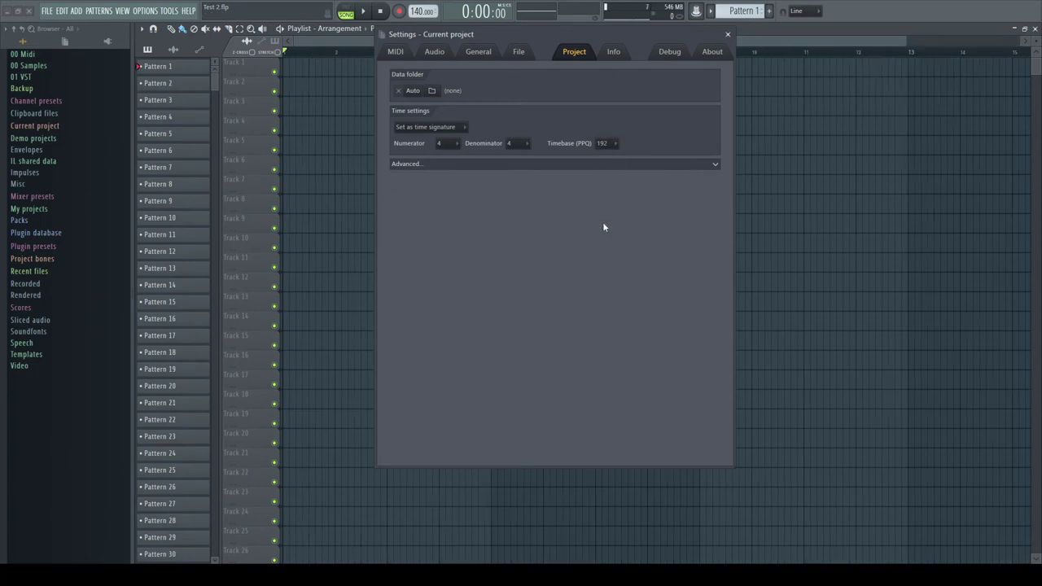
left_click(615, 143)
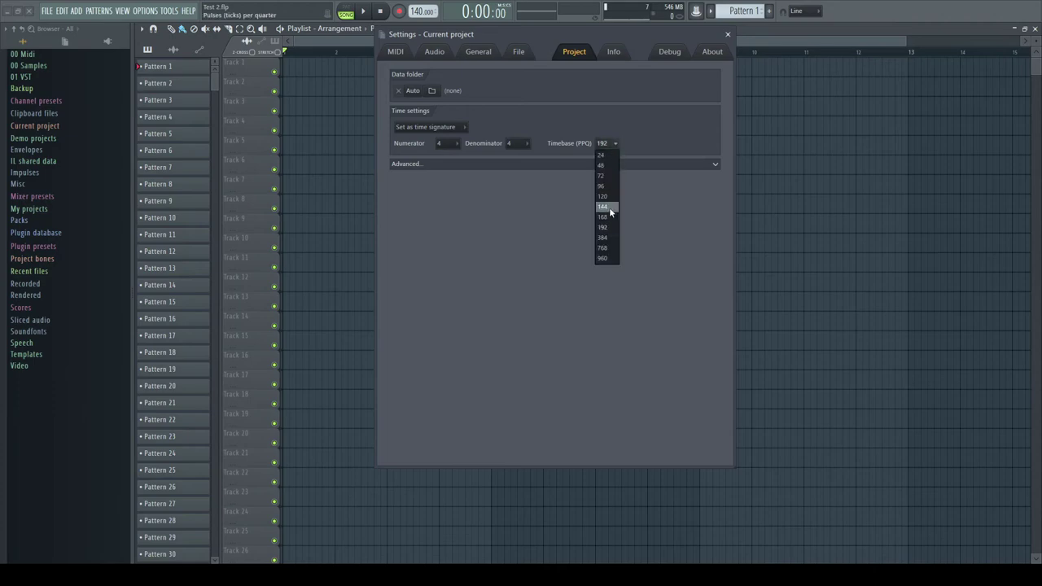
left_click(607, 238)
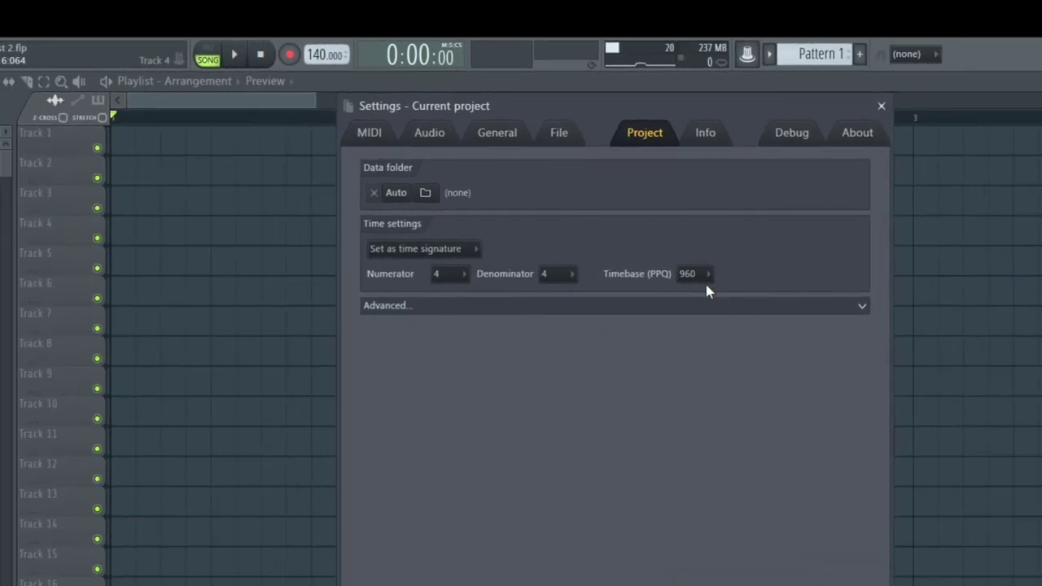
left_click(614, 144)
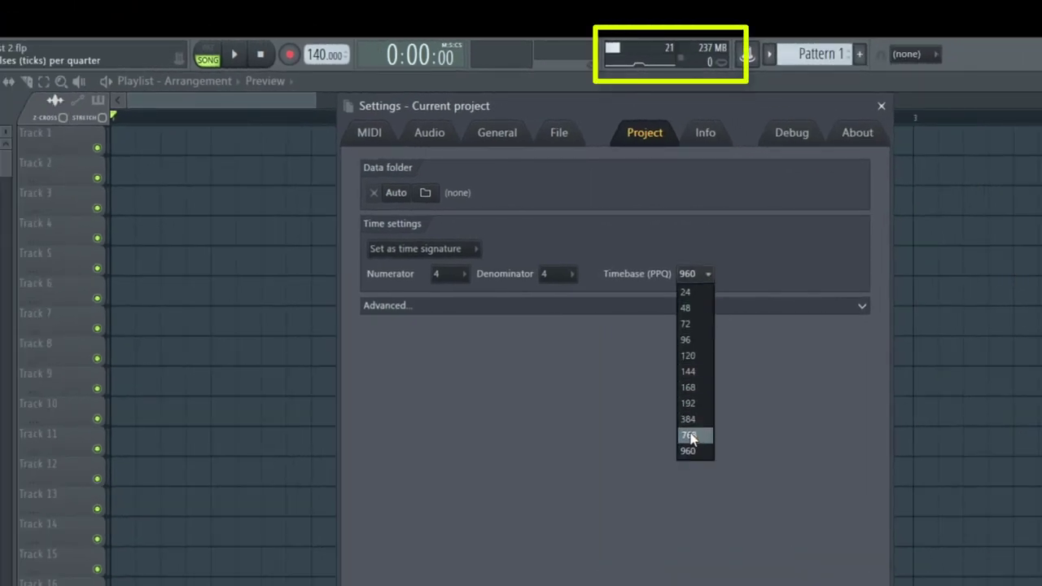
left_click(689, 436)
left_click(602, 534)
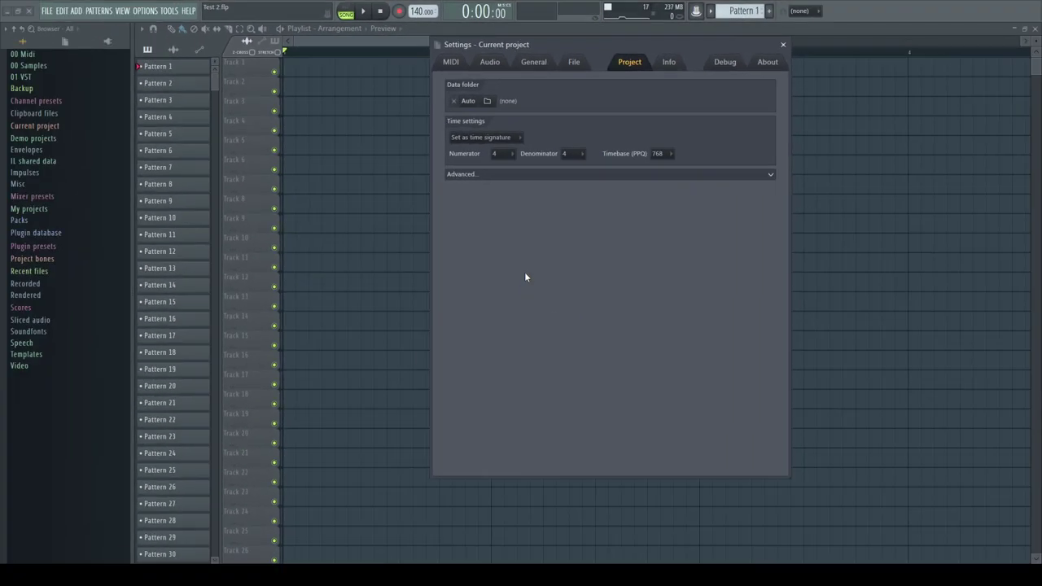
Lower the timebase to 384 PPQ, confirming the warning, and raise the tempo to 148 BPM
key("F6")
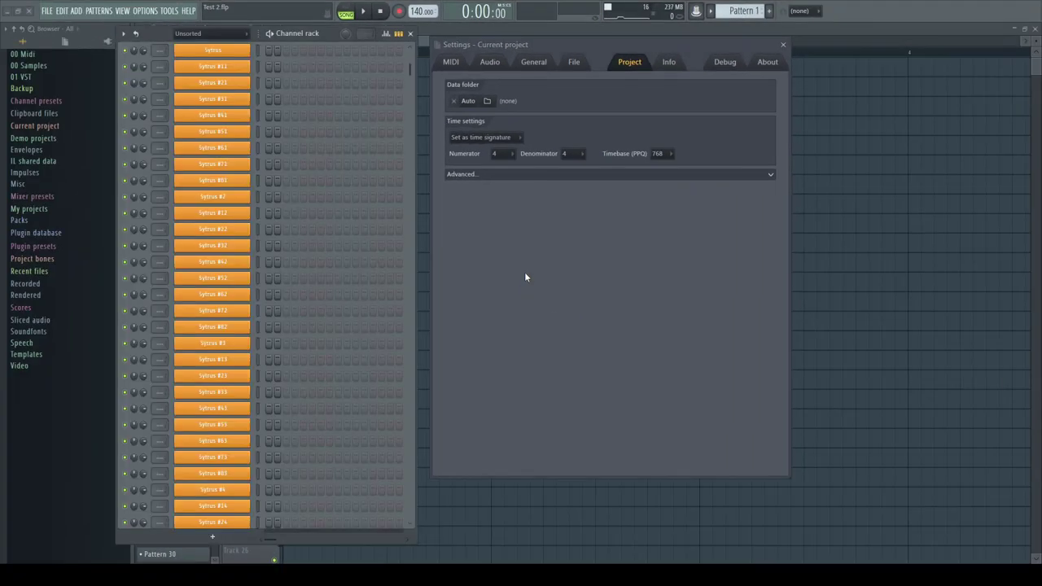
key("F6")
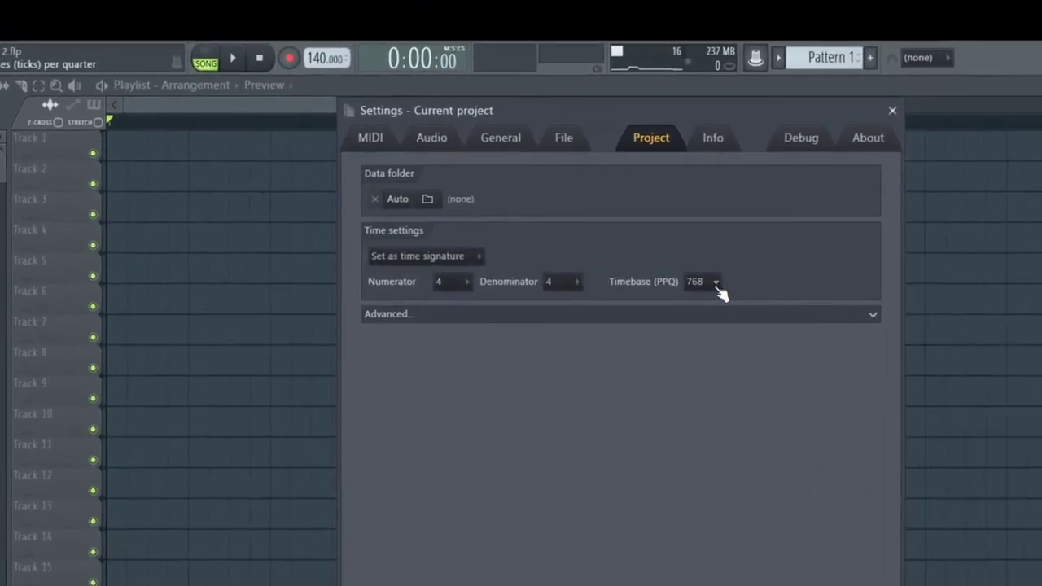
left_click(686, 196)
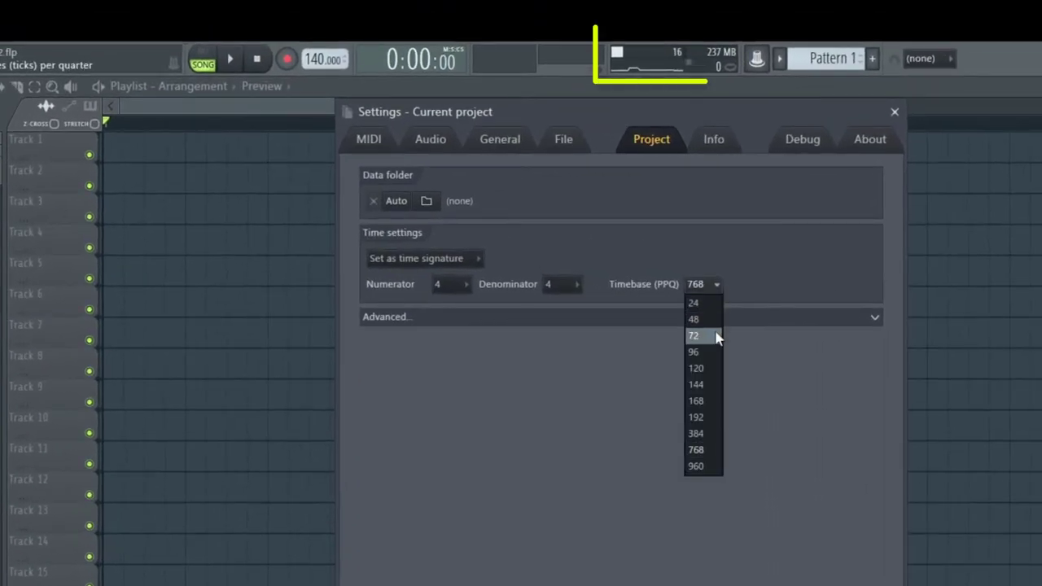
left_click(698, 433)
left_click(613, 554)
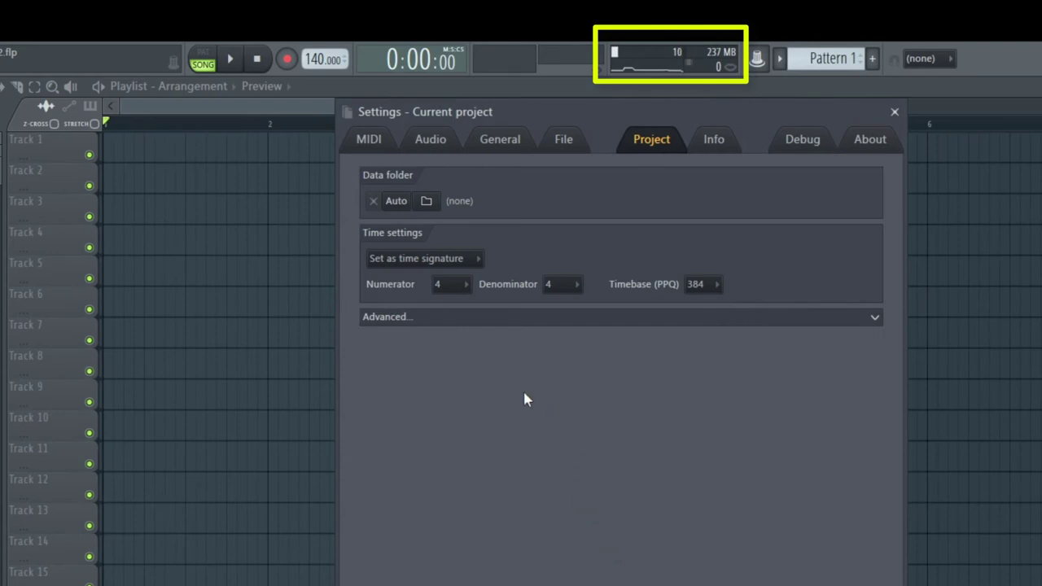
left_click_drag(309, 61, 310, 10)
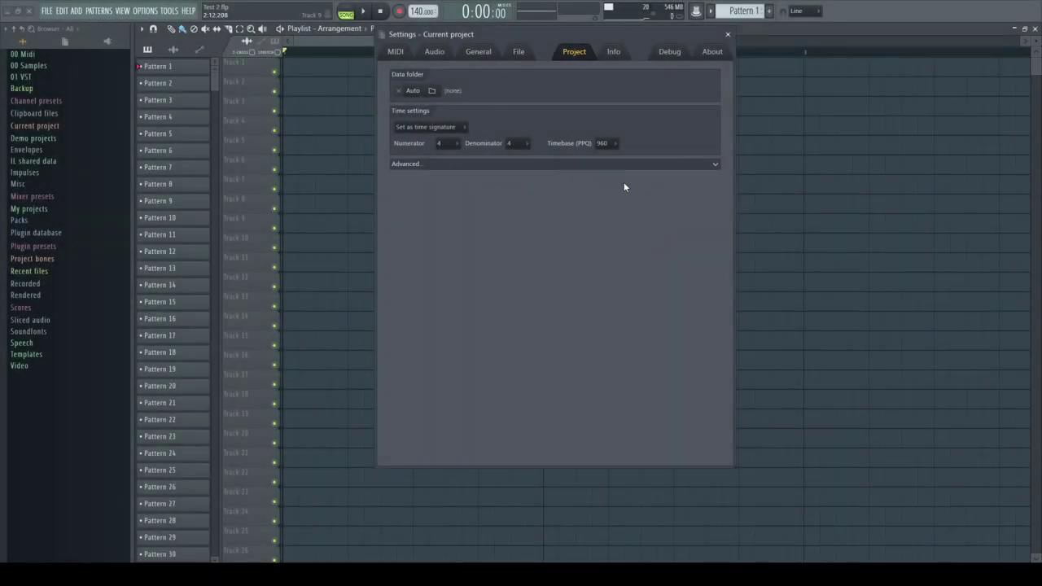
Choose 96 PPQ in the timebase list and accept the data-loss warning
left_click(616, 144)
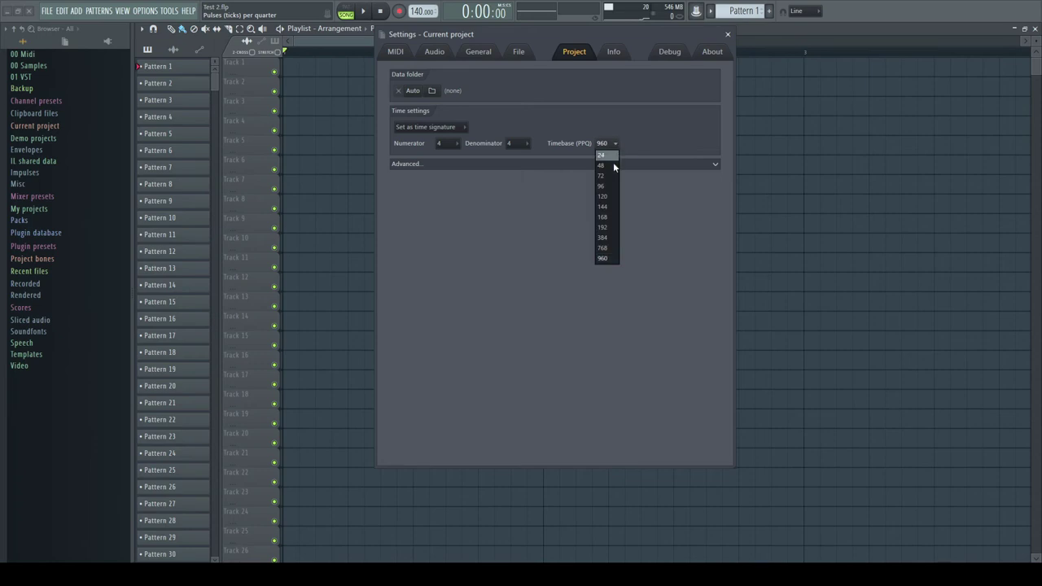
left_click(605, 187)
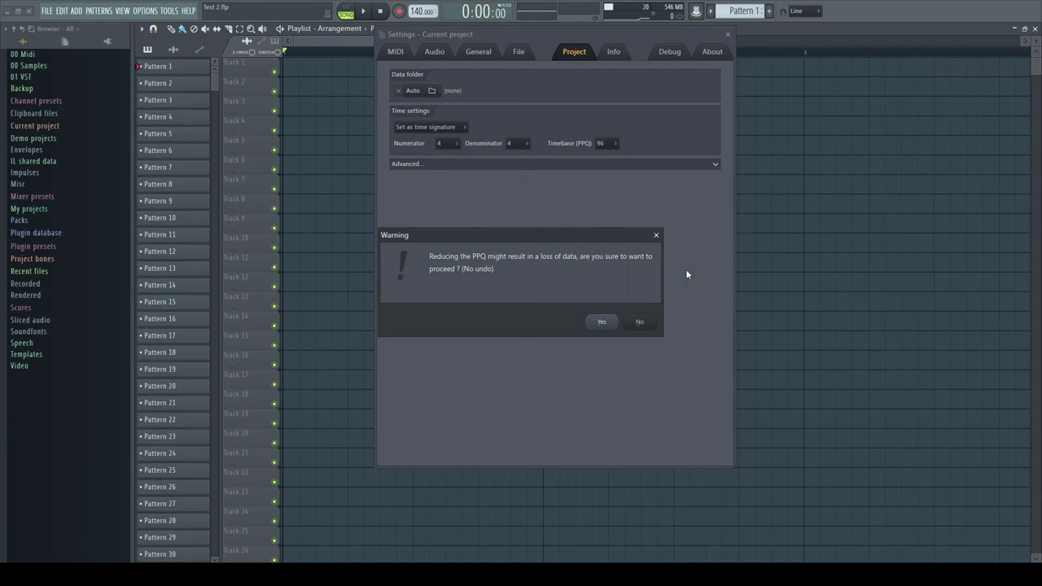
left_click(603, 323)
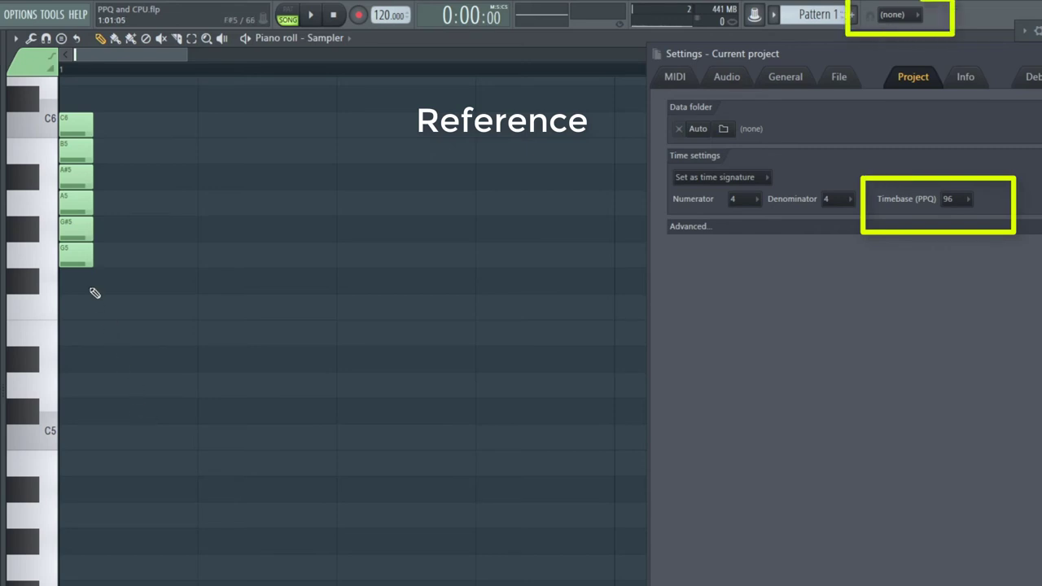
Select G5 and drag it right by the smallest step, just after the other notes
left_click(79, 253)
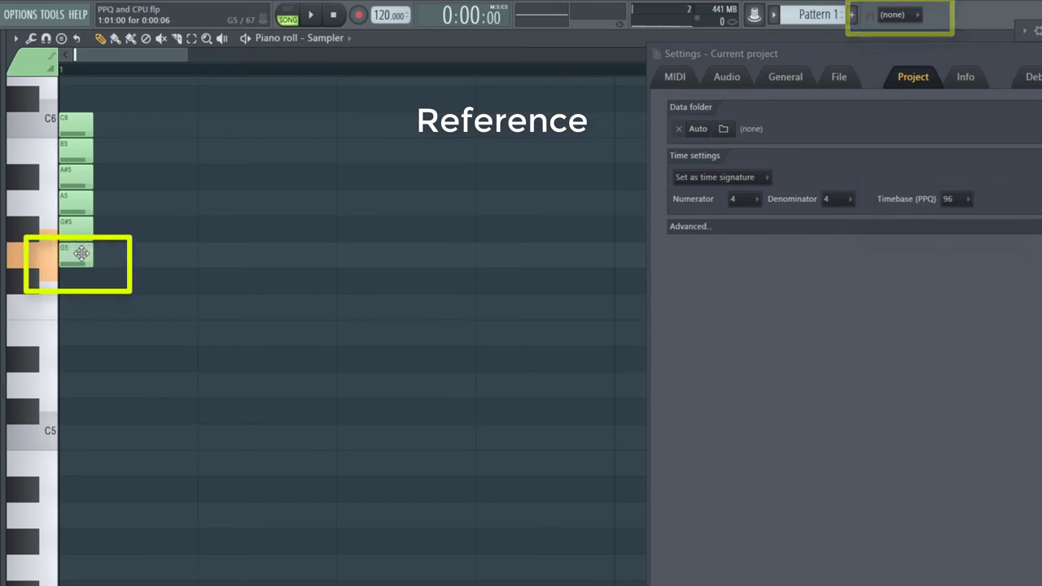
left_click_drag(82, 253, 86, 255)
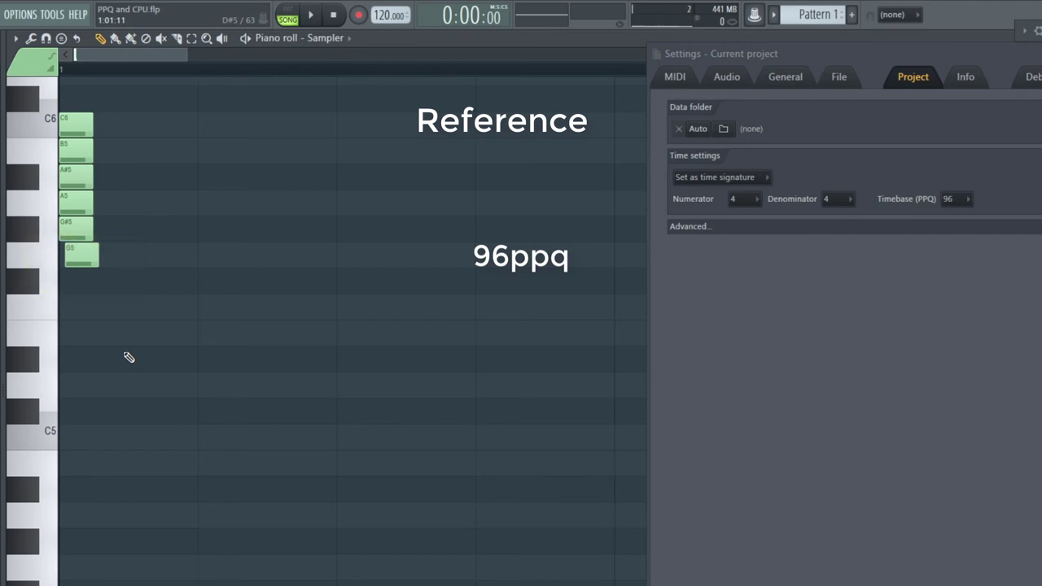
Raise the timebase to 192 PPQ and nudge the G#5 note slightly later
left_click(966, 201)
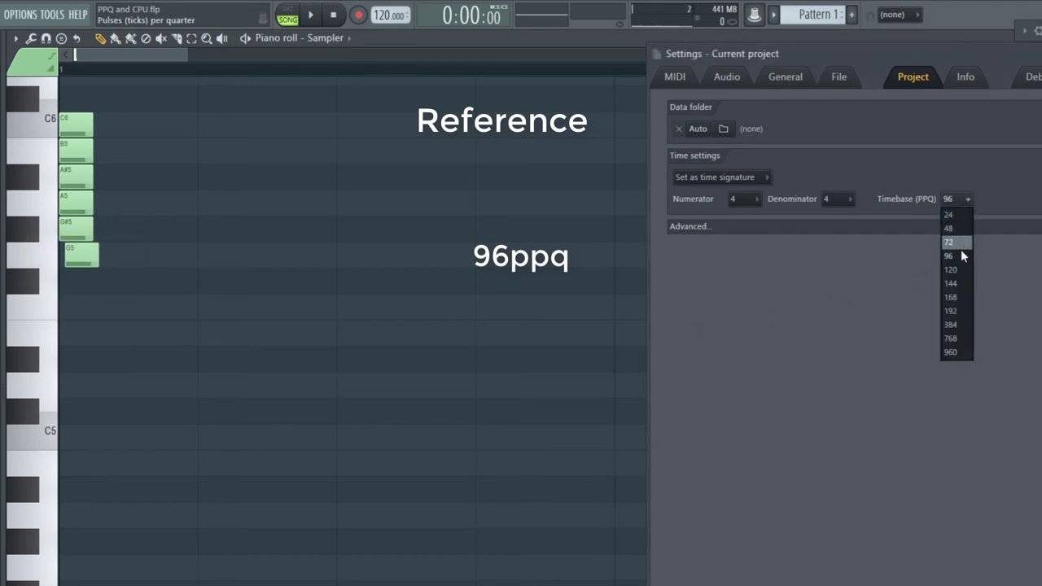
left_click(951, 311)
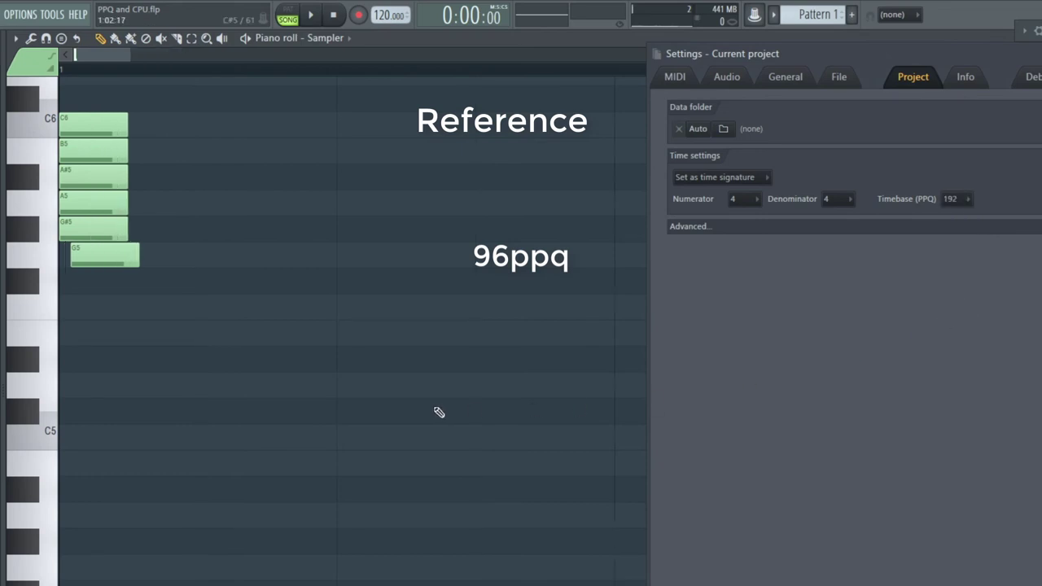
left_click(100, 229)
left_click_drag(101, 229, 107, 230)
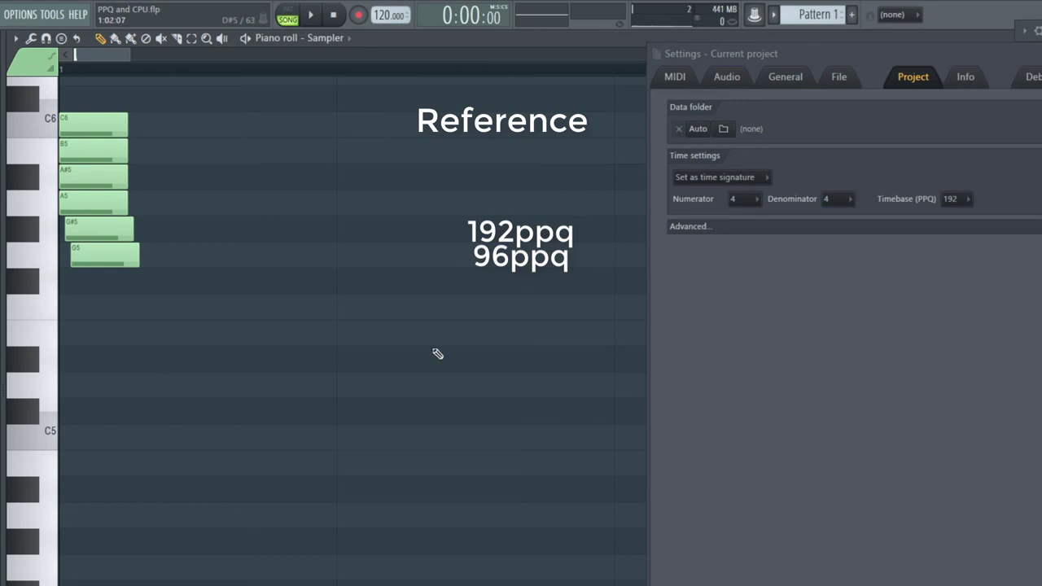
At 384 PPQ, nudge the A5 note slightly later
left_click(954, 199)
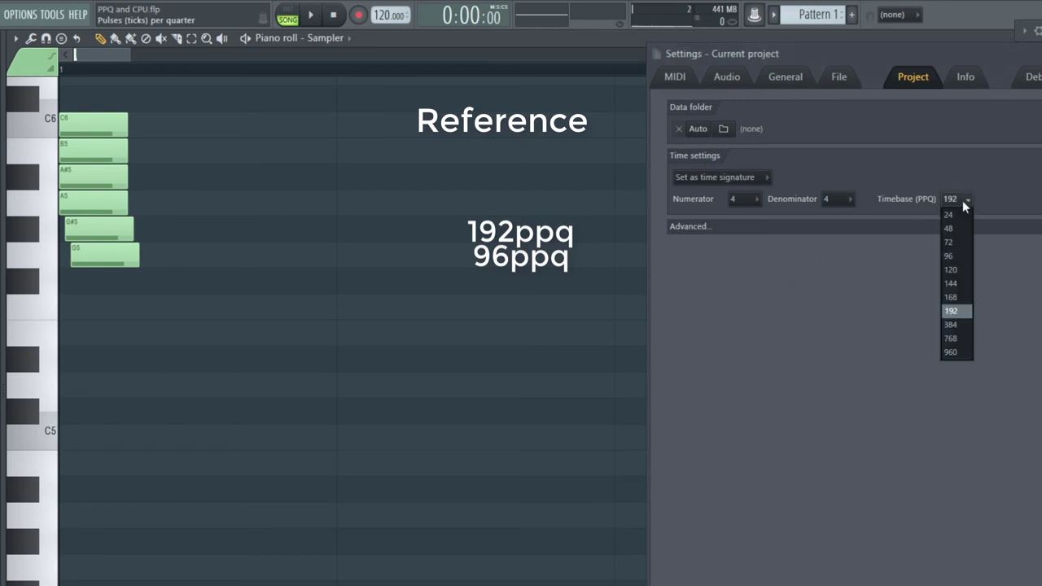
left_click(961, 325)
left_click_drag(105, 215, 109, 214)
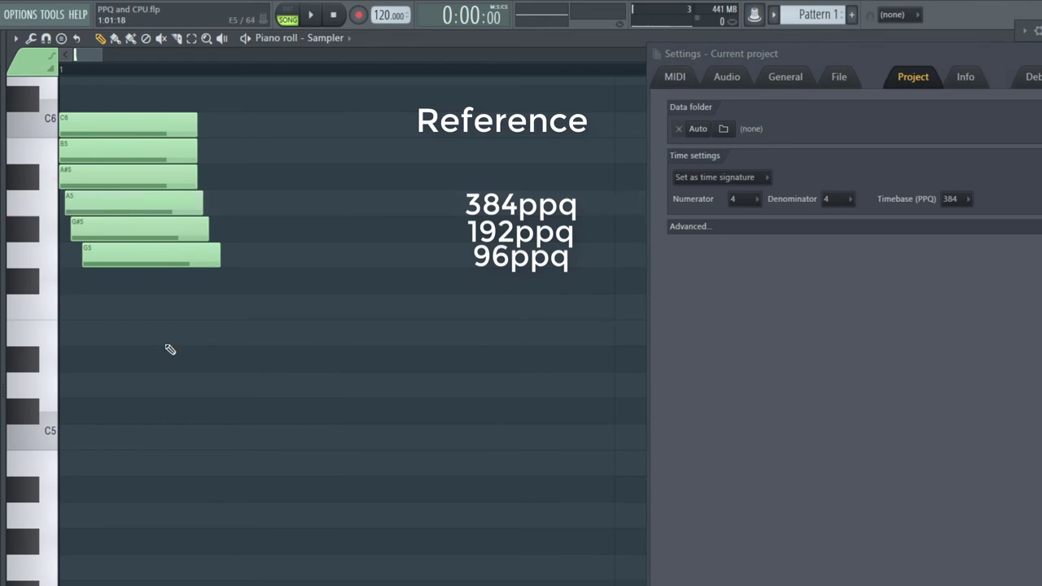
At 768 PPQ, nudge the A#5 note slightly later
left_click(968, 200)
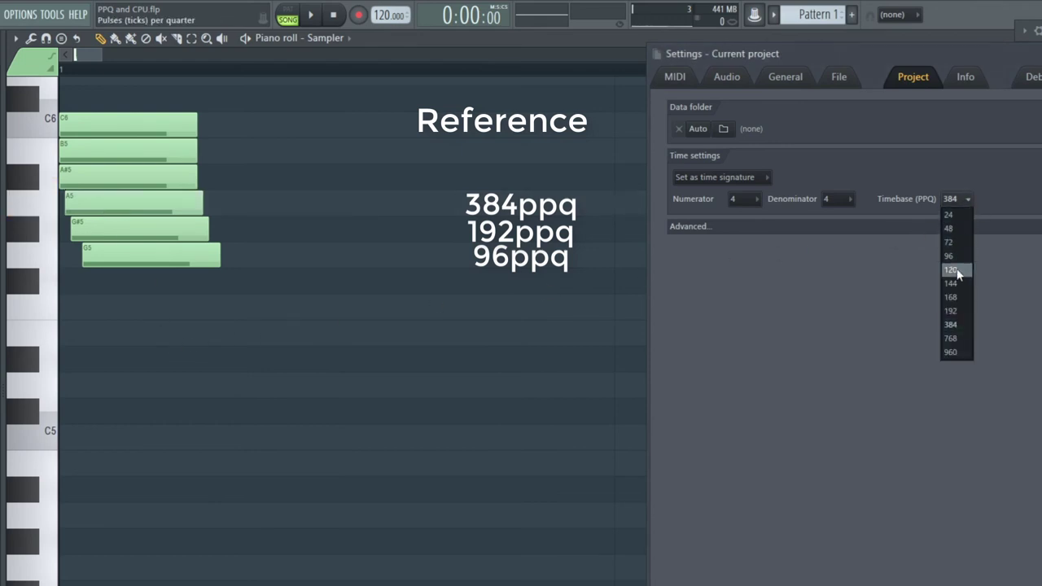
left_click(953, 338)
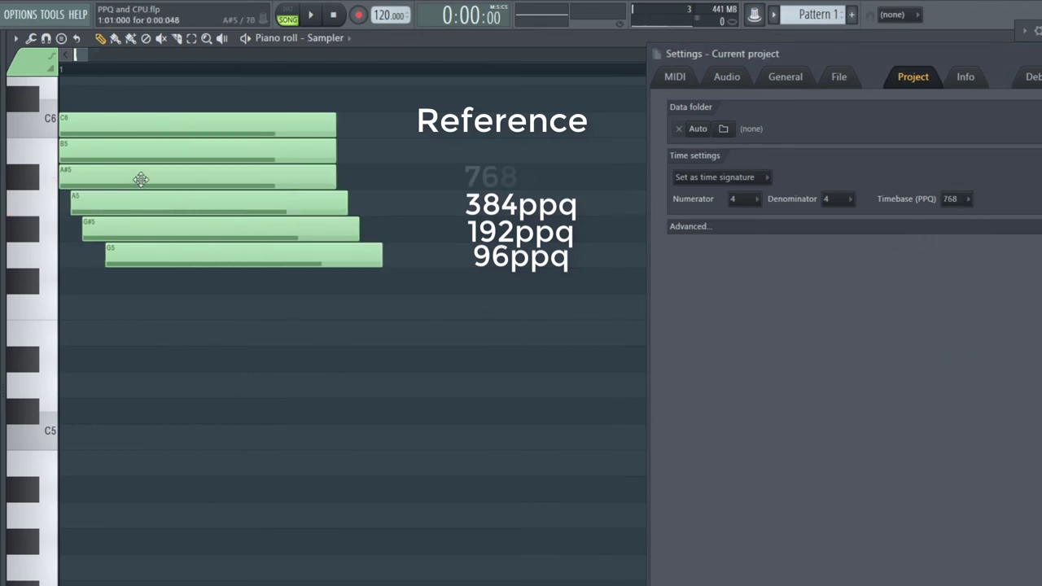
left_click_drag(139, 176, 145, 174)
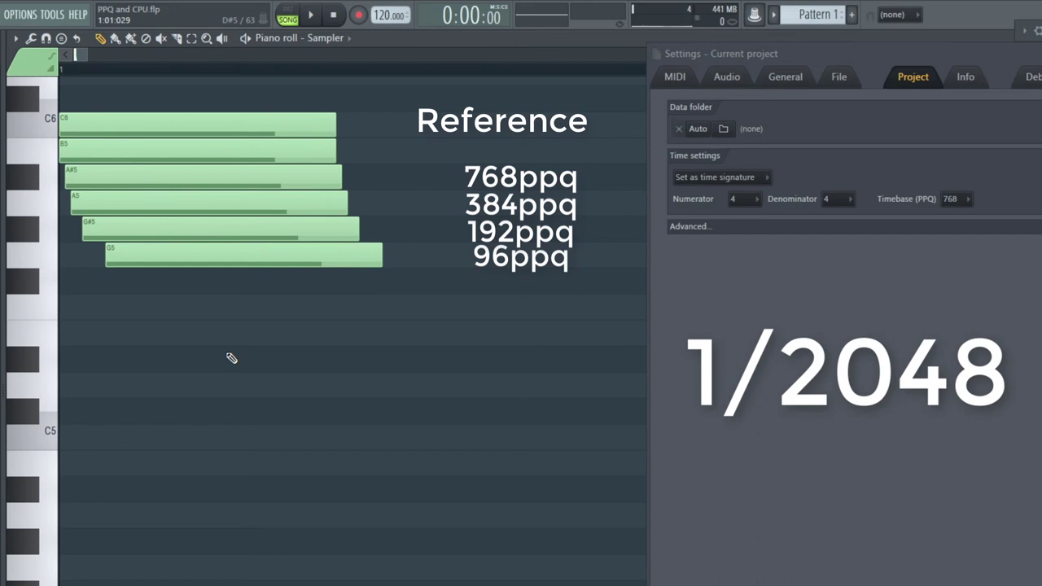
Switch the timebase to 960 PPQ and shift B5 right by one tick
left_click(968, 200)
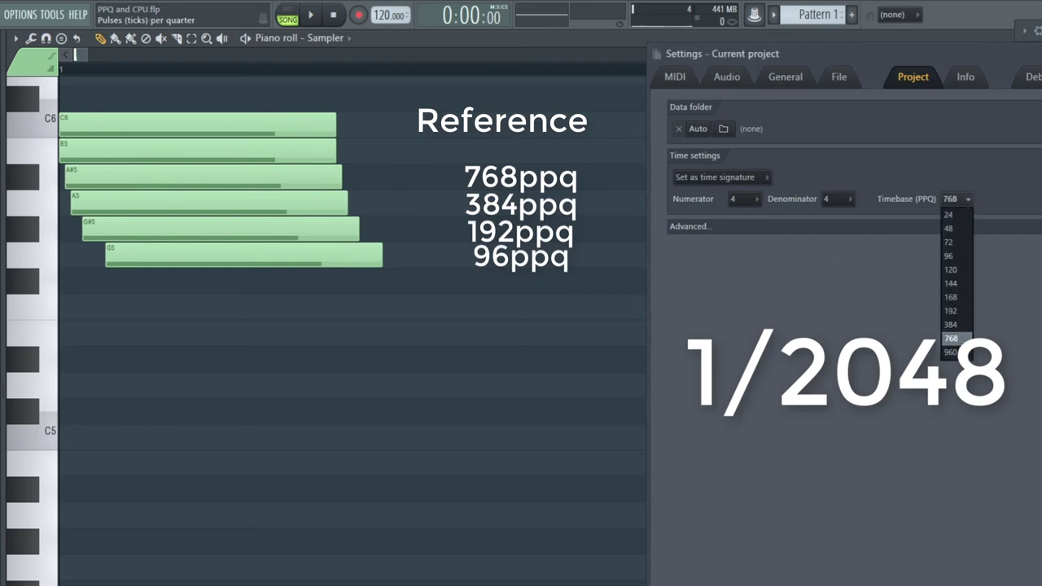
left_click(951, 351)
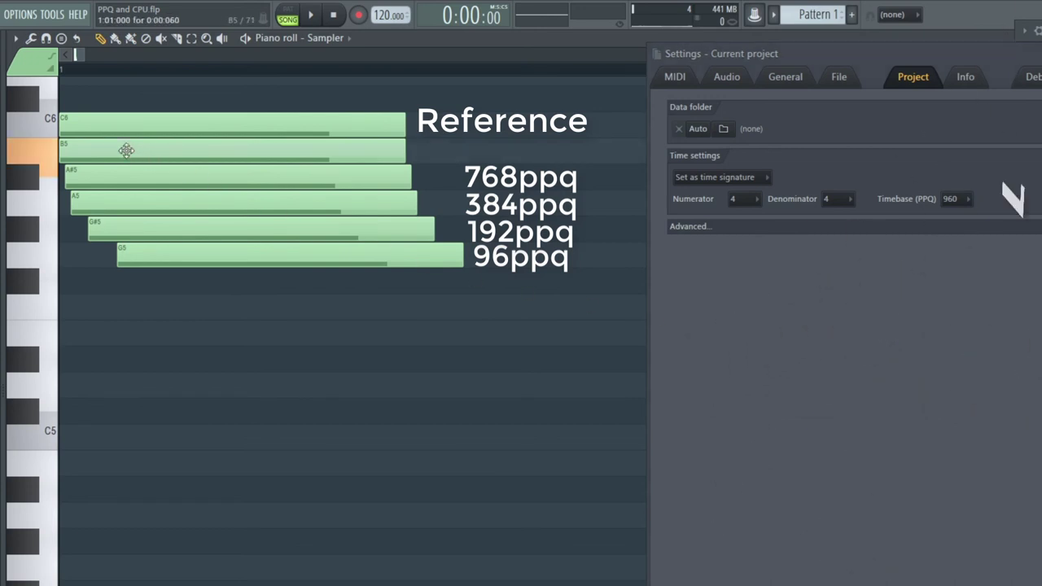
left_click_drag(128, 149, 123, 154)
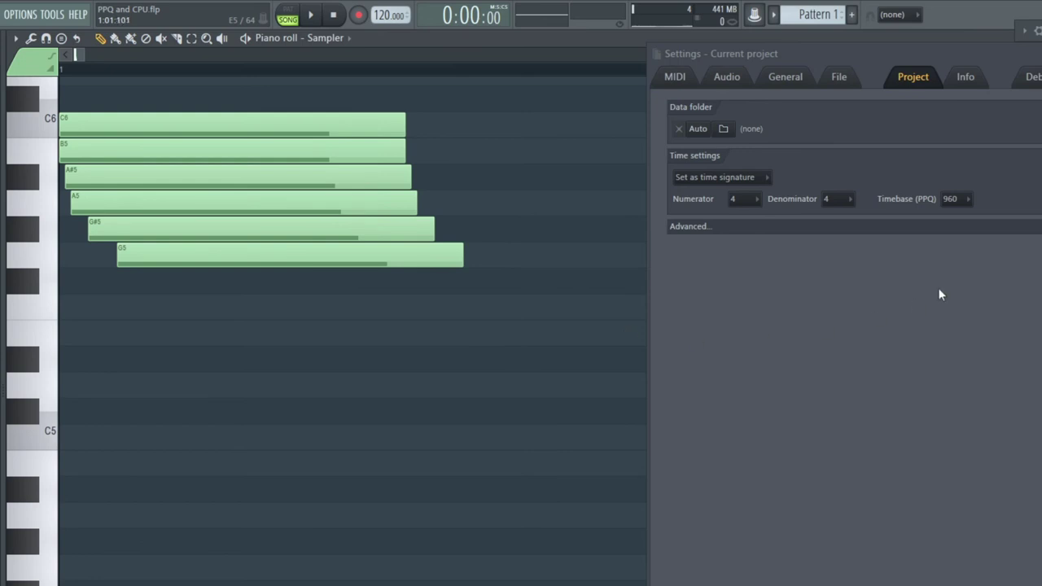
Lower the timebase from 960 to 768 PPQ, accepting the reduction warning
left_click(967, 199)
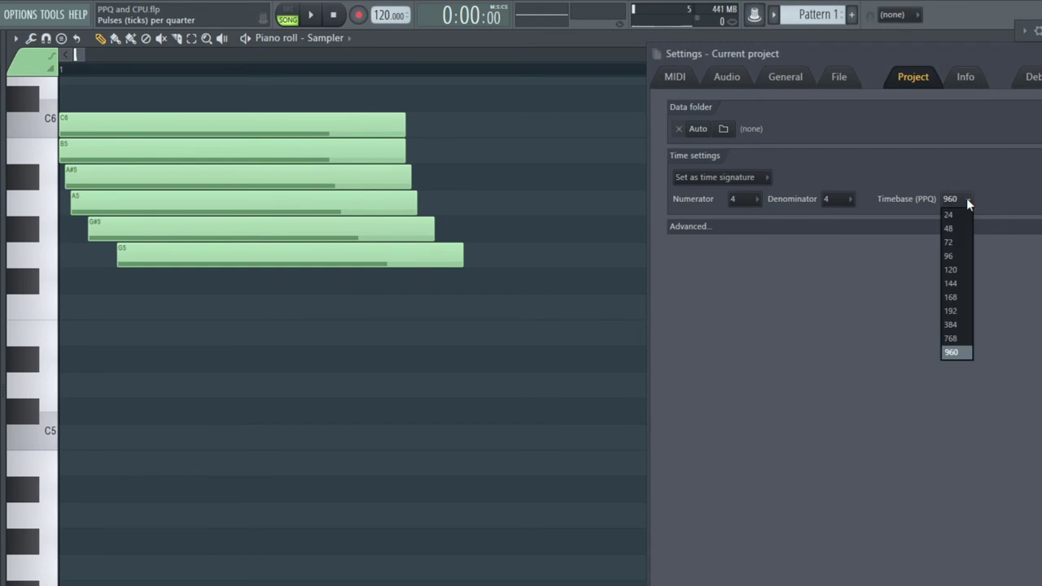
left_click(957, 338)
left_click(628, 431)
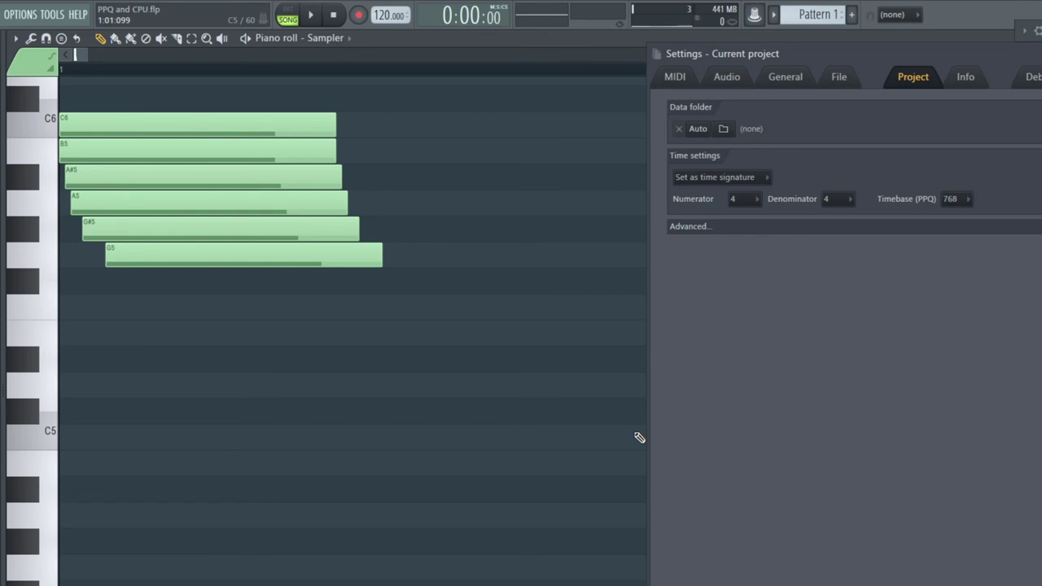
left_click(958, 200)
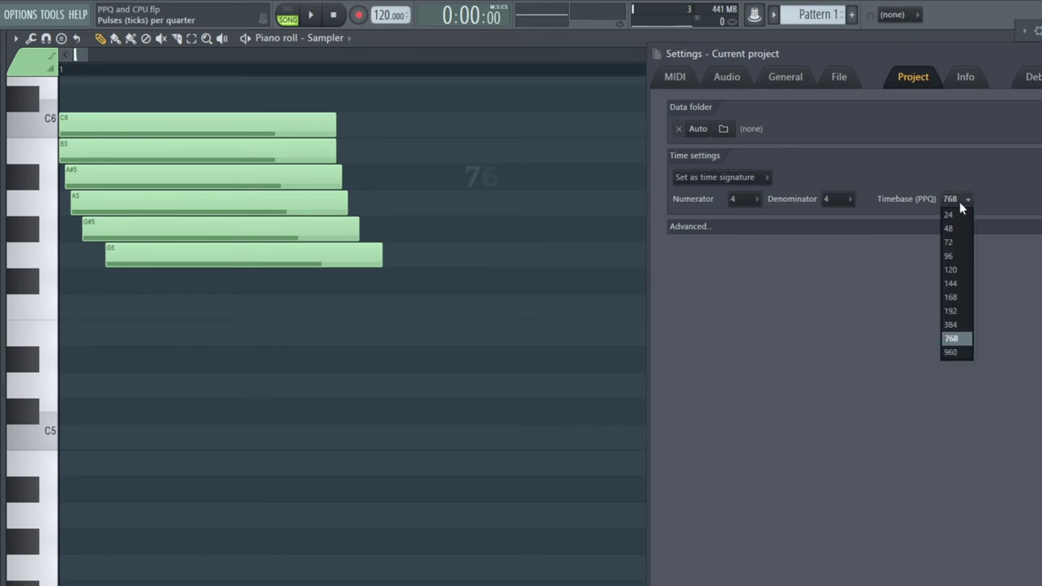
Drop the timebase from 768 to 384 PPQ, accepting the possible data-loss warning
left_click(950, 326)
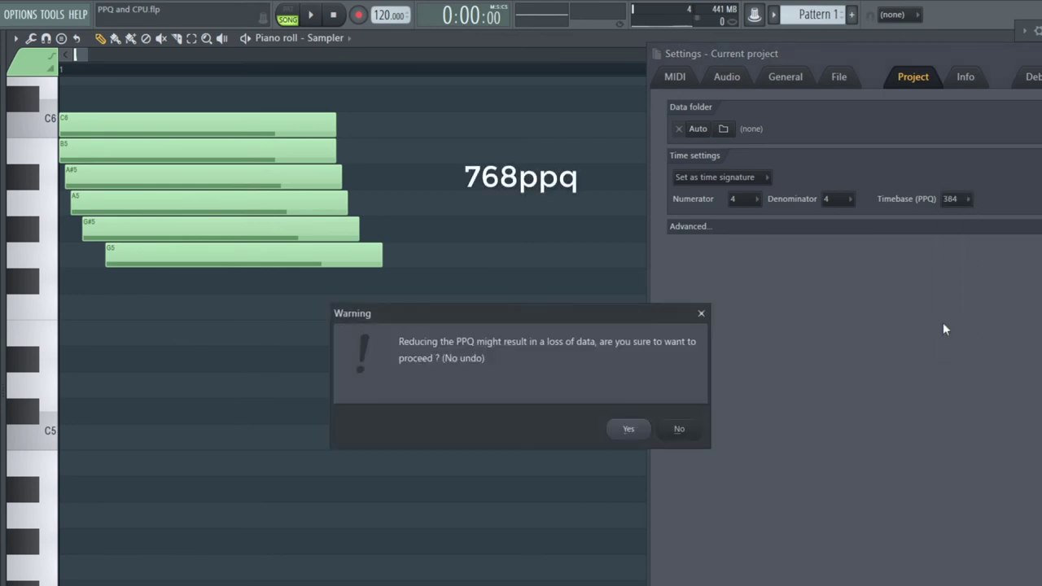
left_click(632, 430)
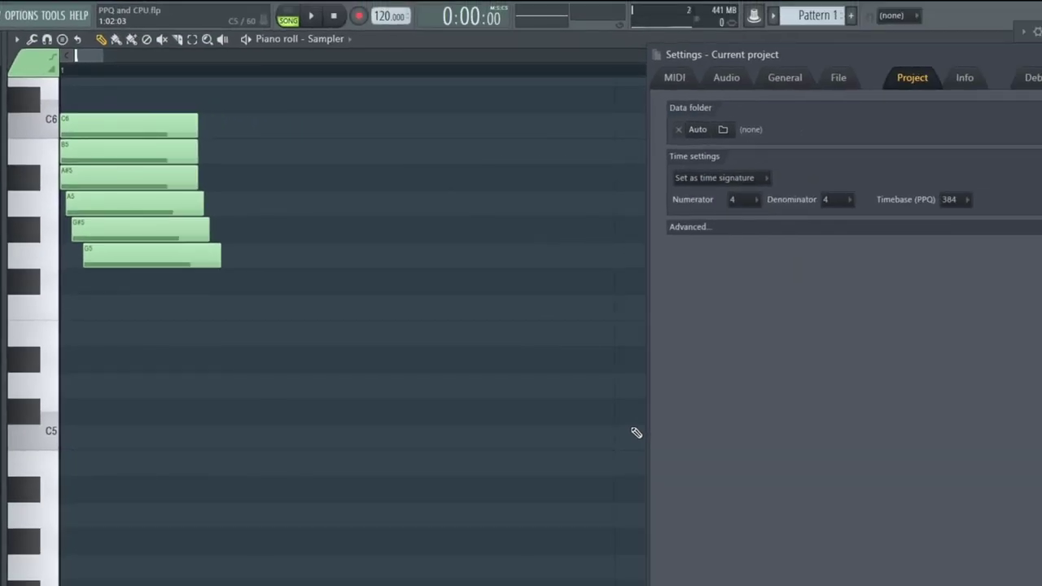
Lower the timebase from 384 to 192 PPQ, confirming the reduction warning
left_click(964, 200)
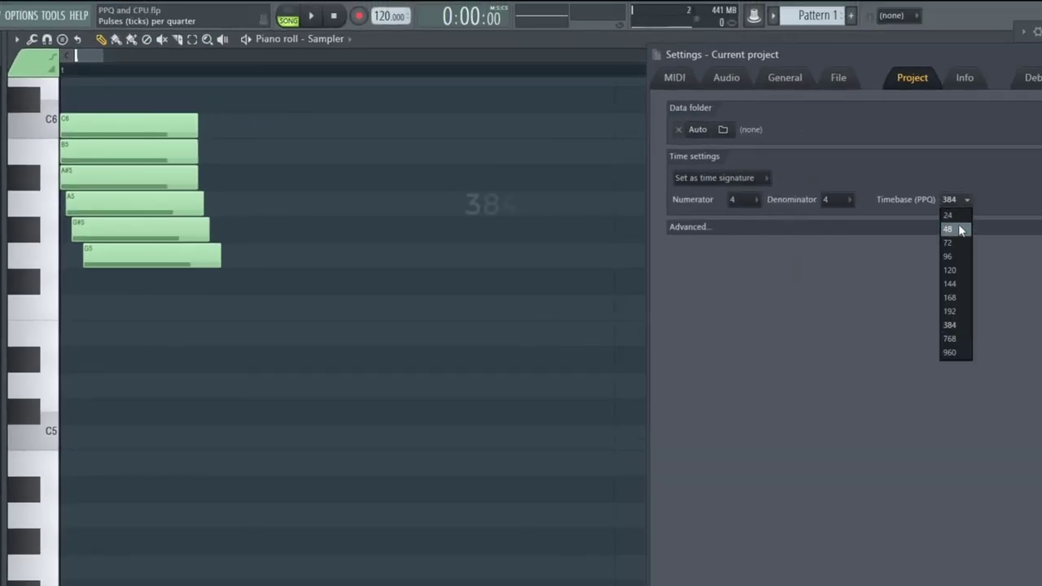
left_click(953, 311)
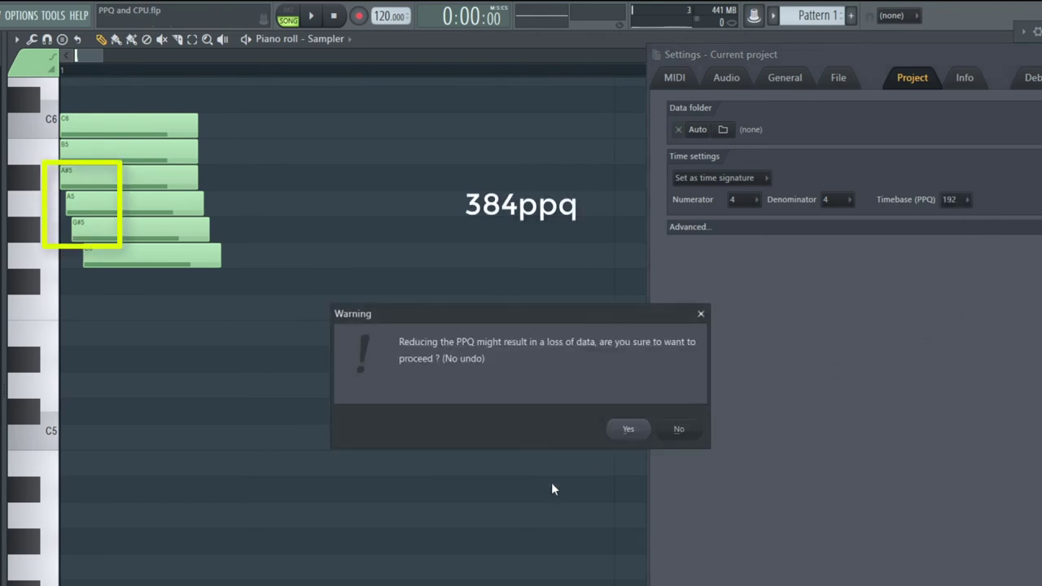
left_click(628, 430)
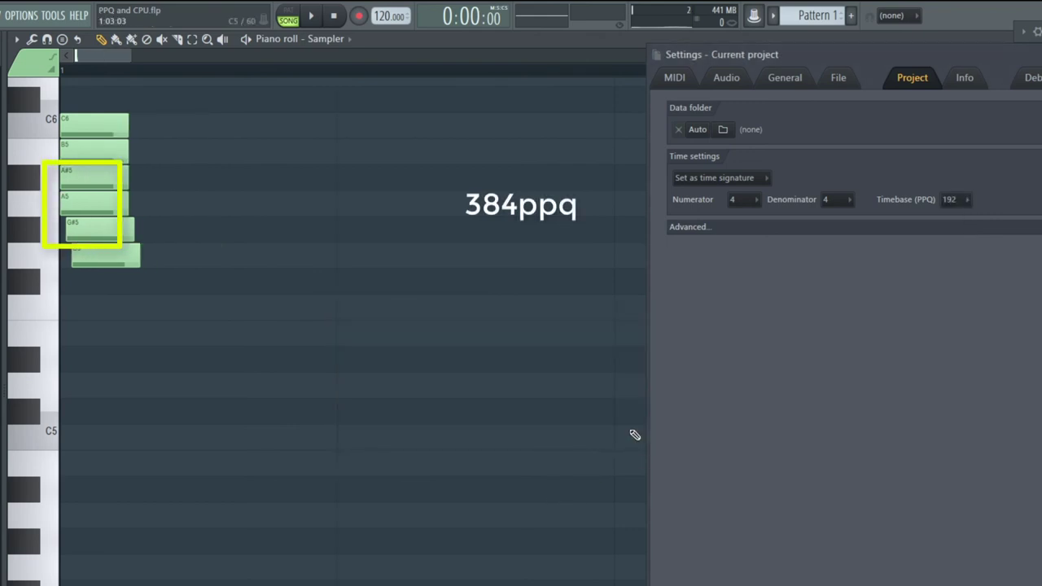
Lower the timebase further from 192 to 96 PPQ, confirming the warning again
left_click(964, 203)
left_click(955, 258)
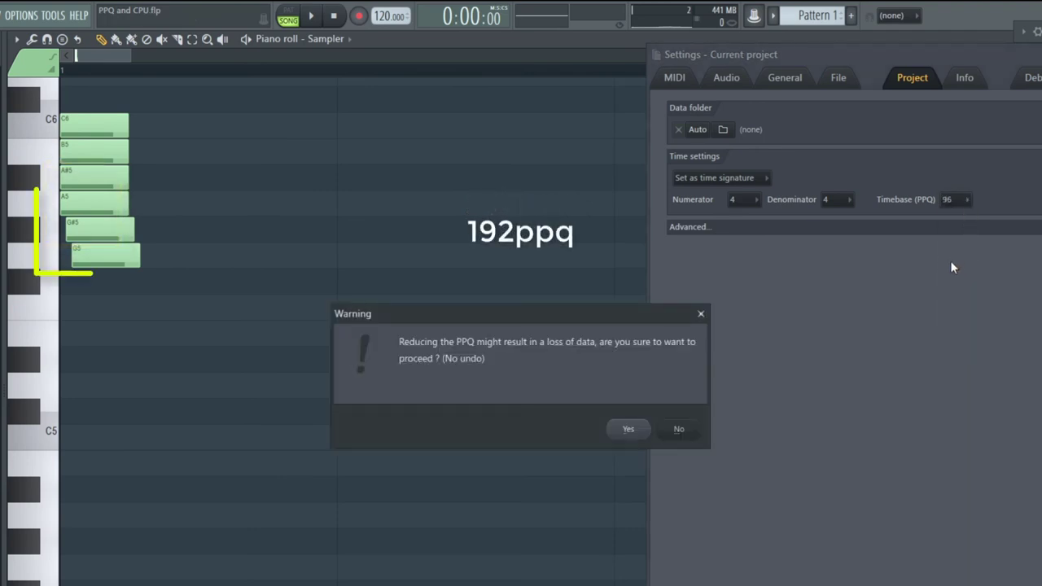
left_click(628, 430)
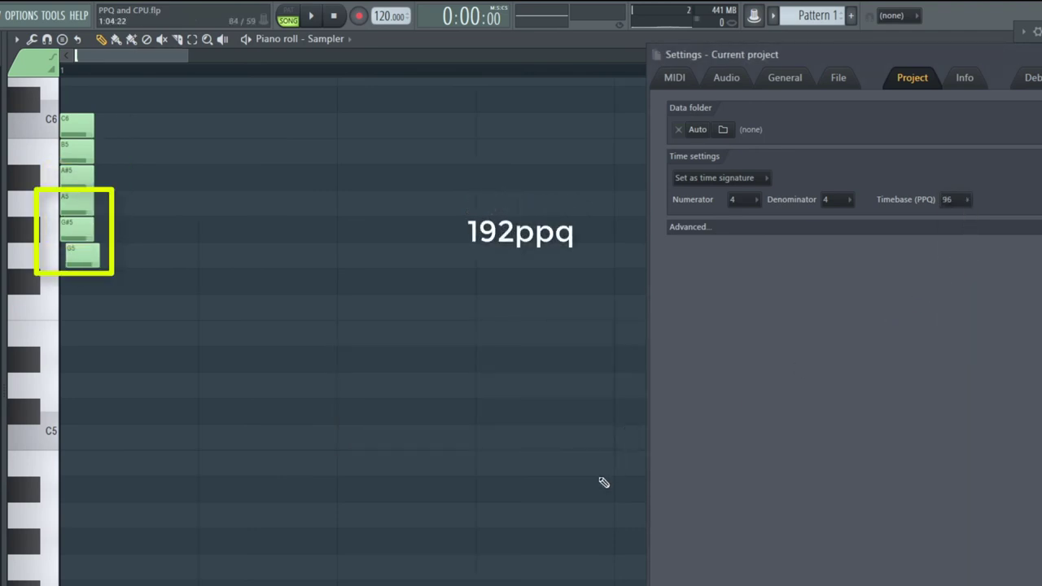